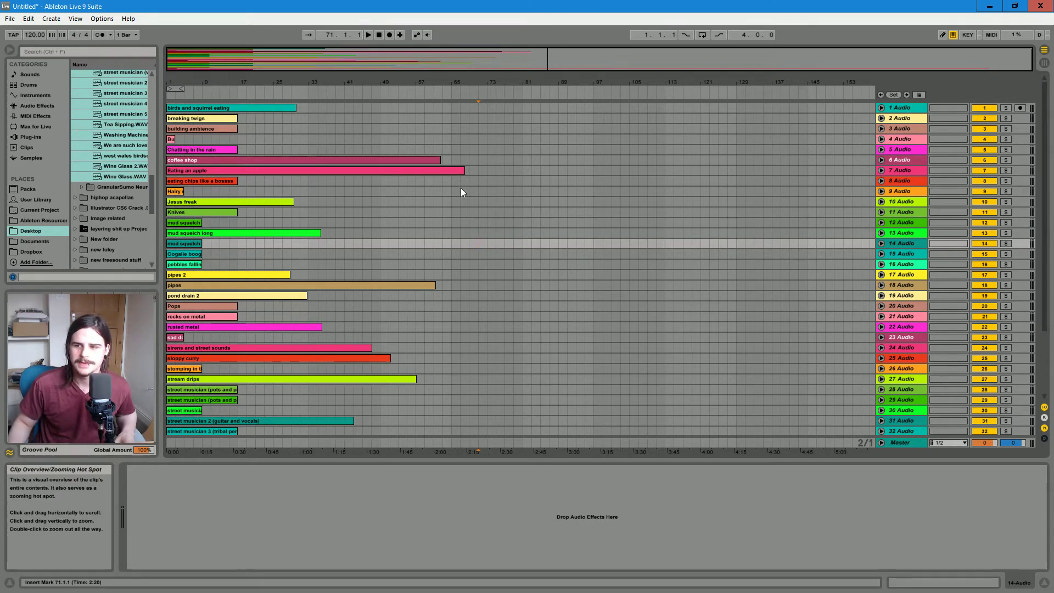
Step: Browse the track list, briefly expanding and collapsing track 1
scroll(465, 195, down, 4)
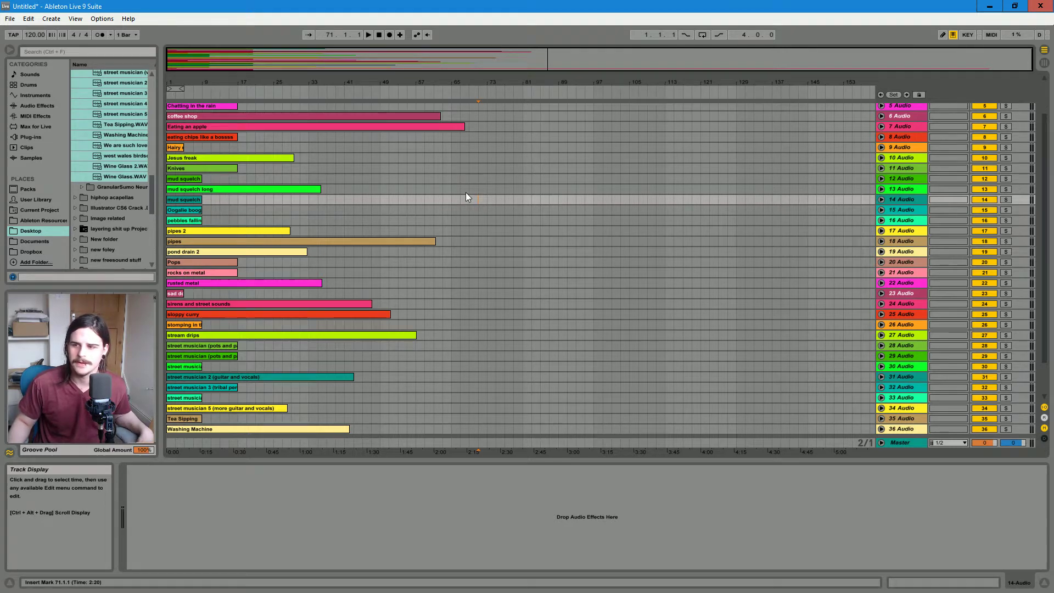
scroll(467, 197, down, 4)
scroll(466, 197, up, 8)
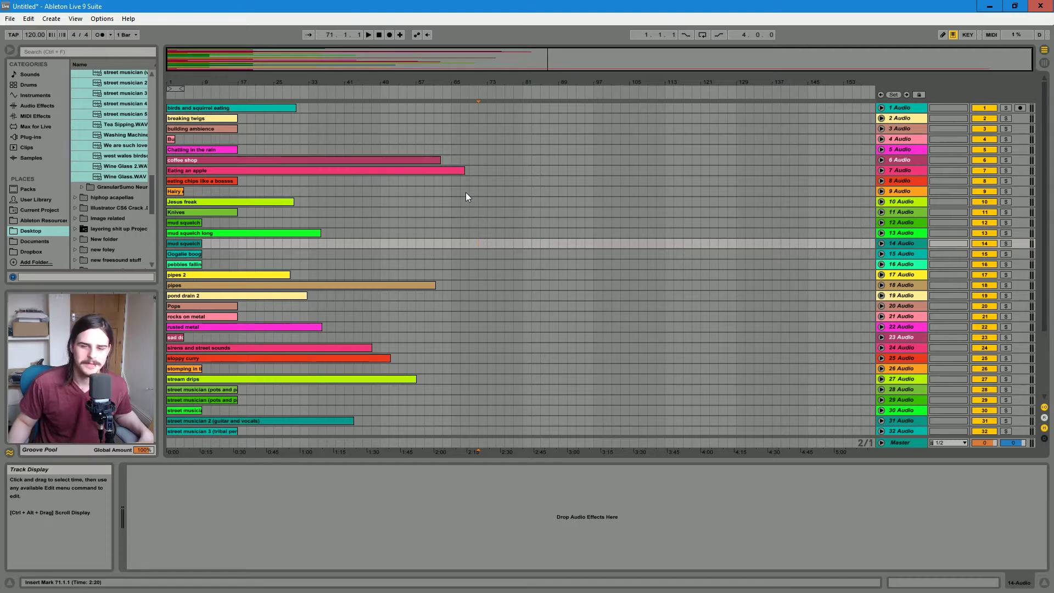
scroll(466, 196, down, 5)
scroll(466, 197, down, 3)
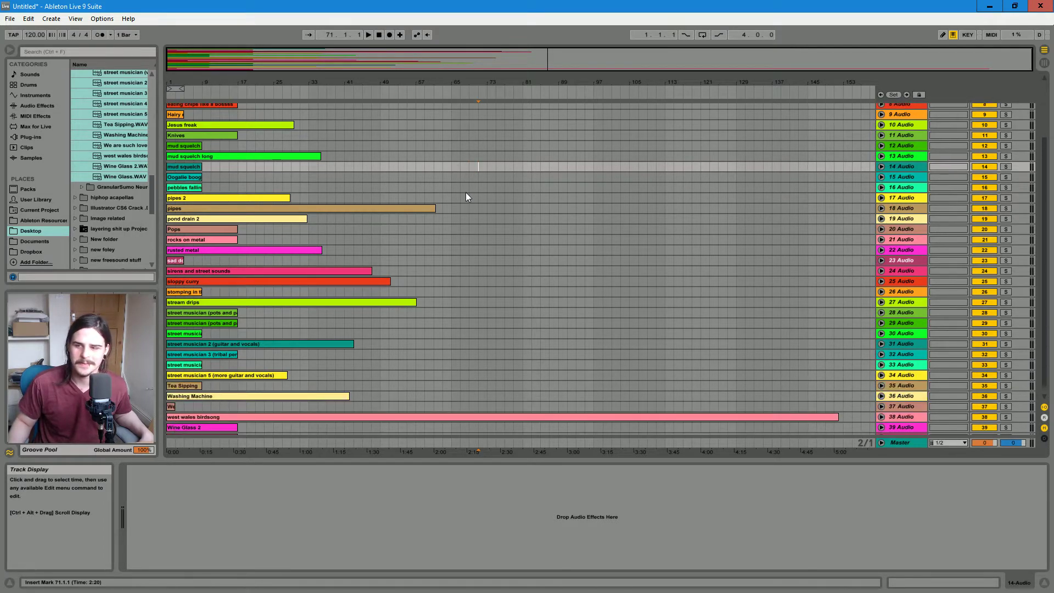
scroll(466, 196, up, 6)
scroll(466, 197, up, 2)
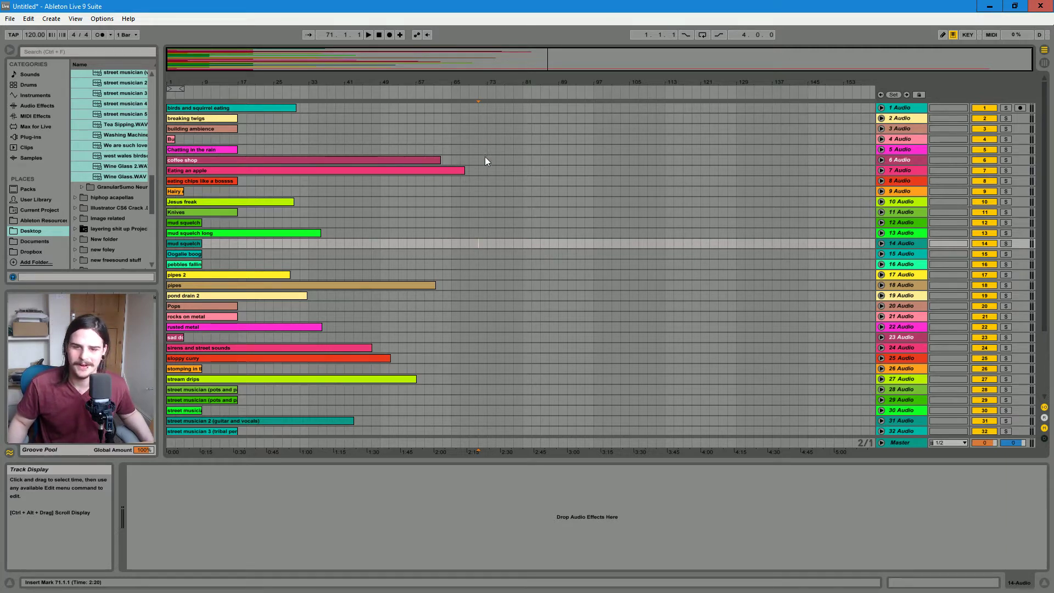
scroll(476, 164, down, 1)
scroll(475, 163, down, 2)
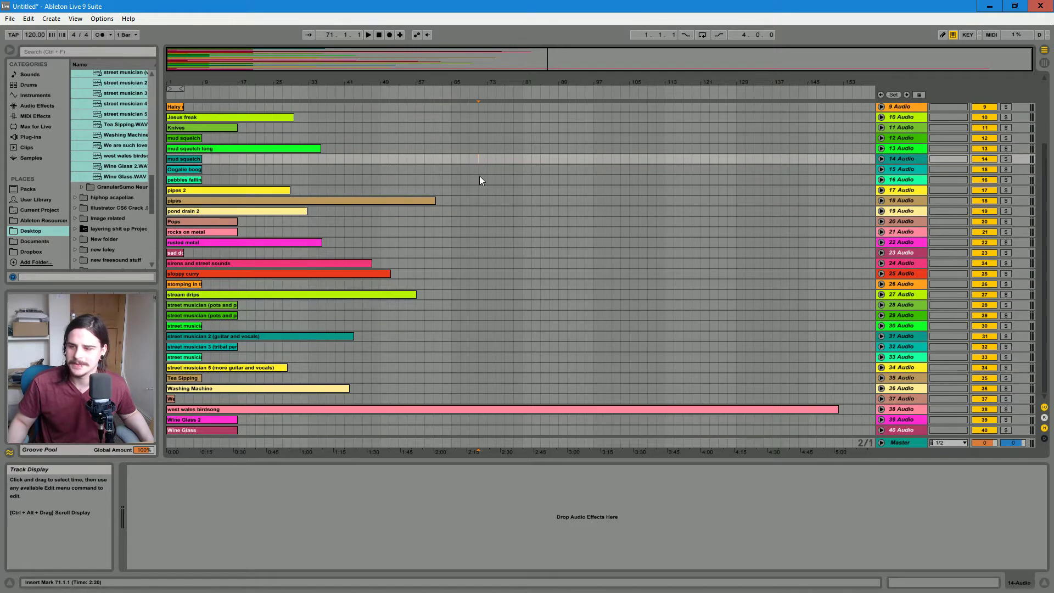
scroll(479, 176, up, 3)
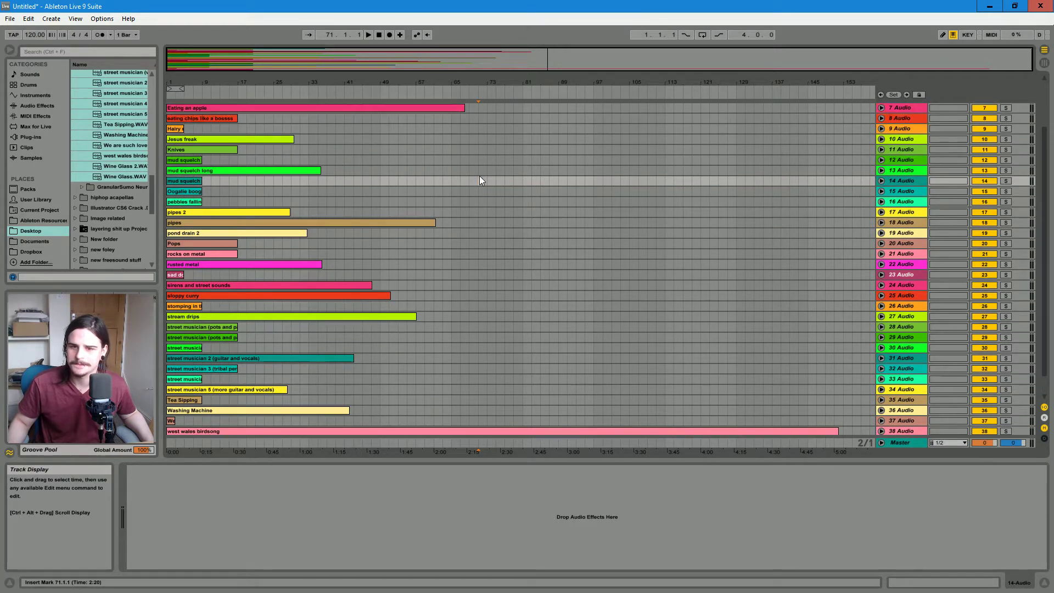
scroll(479, 180, down, 3)
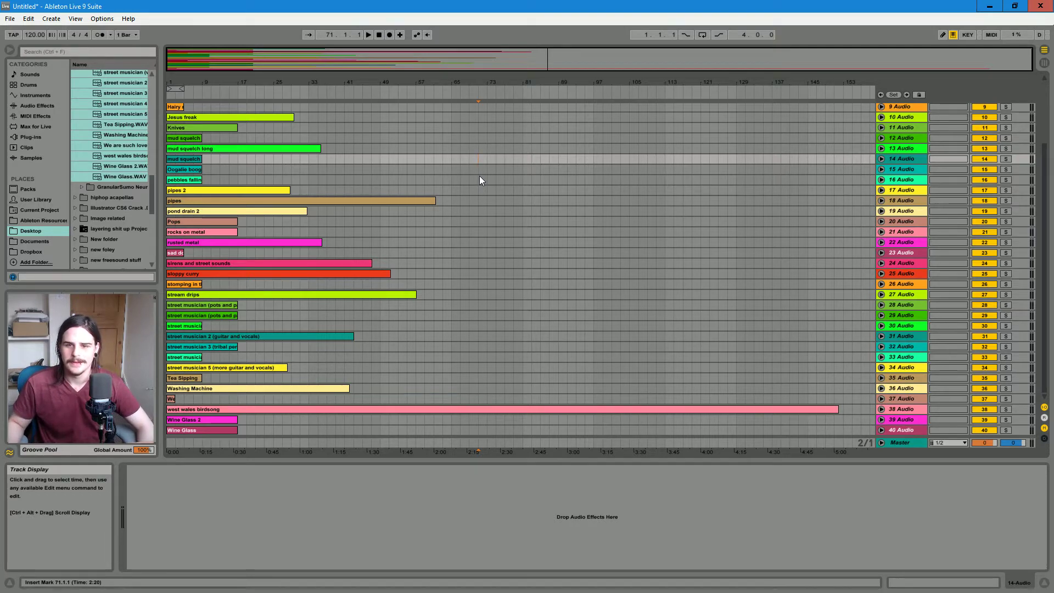
scroll(480, 180, up, 3)
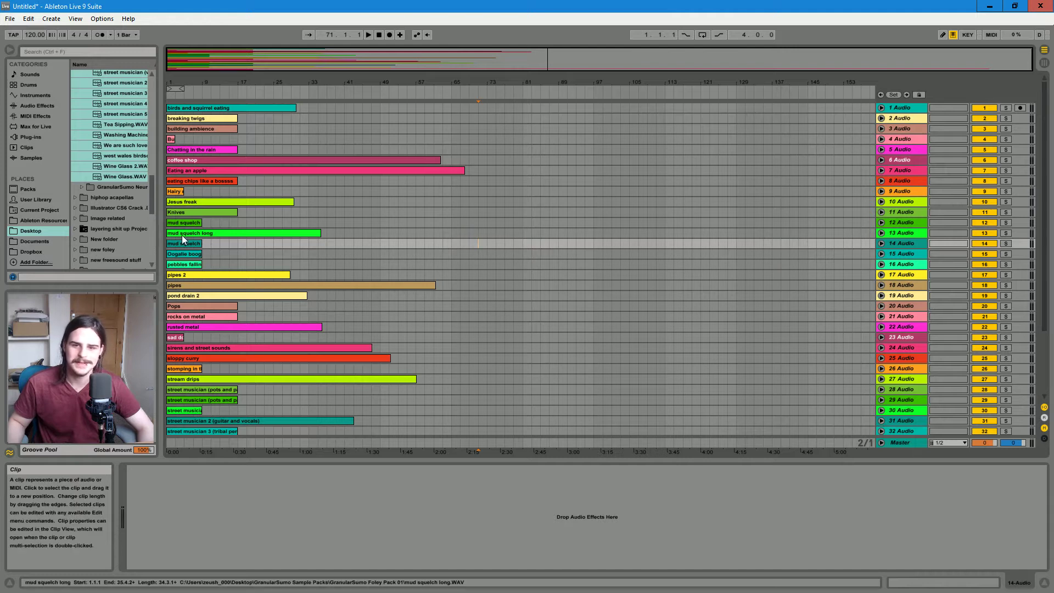
scroll(305, 279, down, 3)
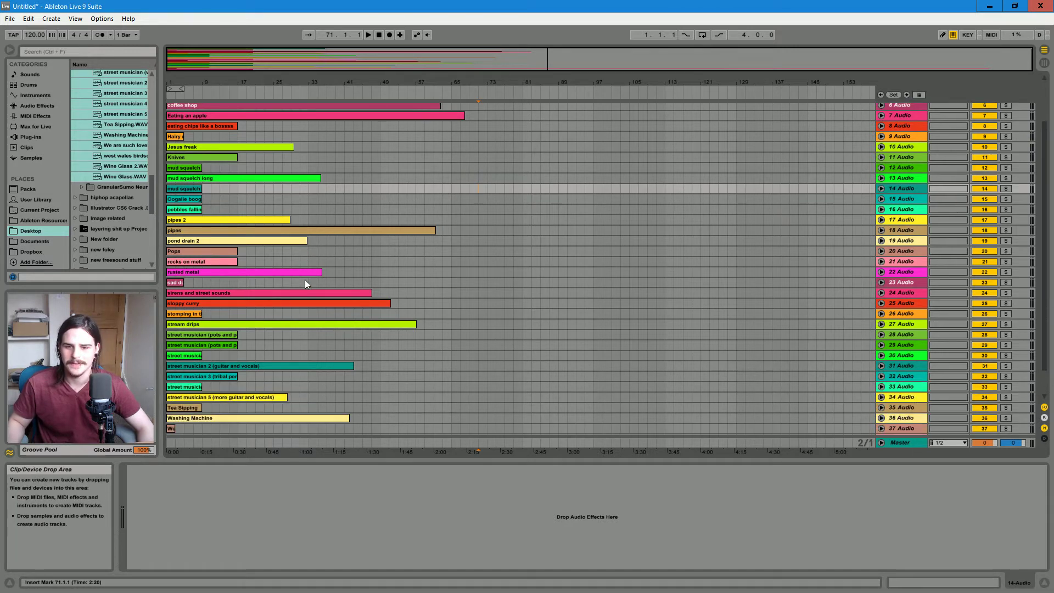
scroll(302, 284, down, 1)
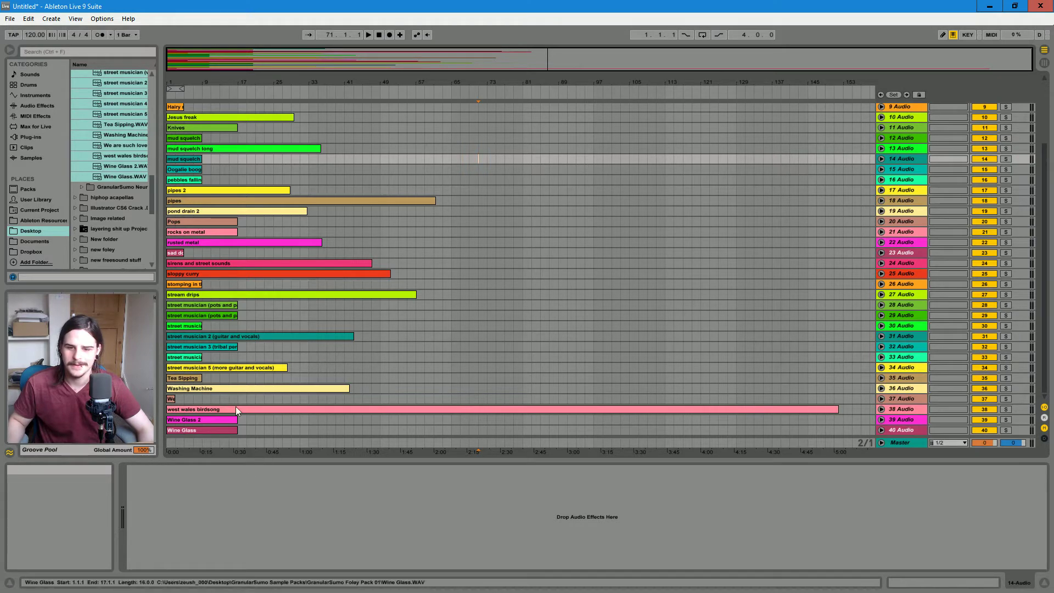
scroll(352, 285, up, 4)
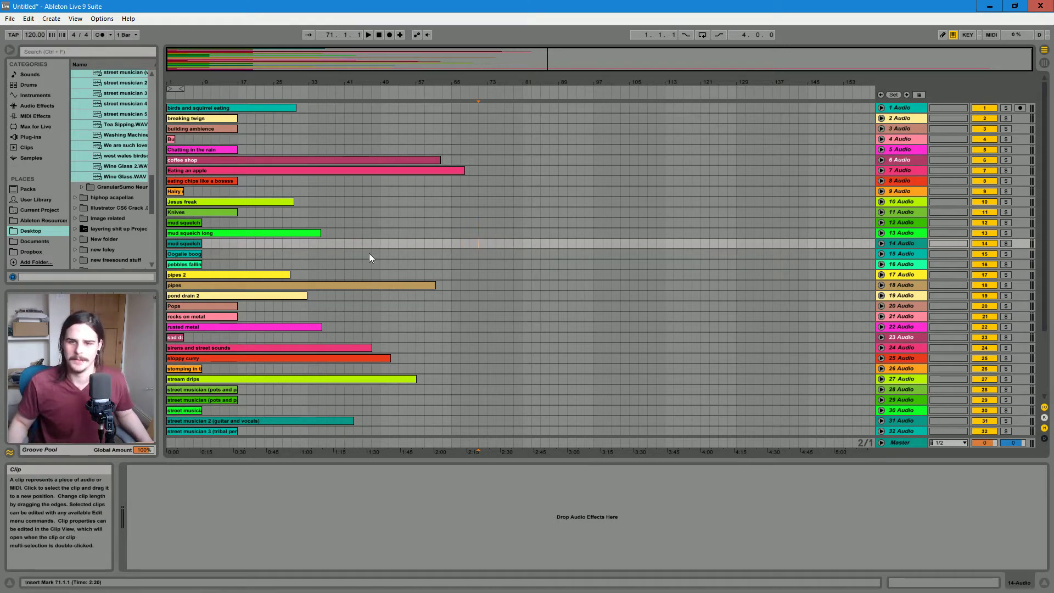
click(882, 108)
click(881, 108)
scroll(699, 203, down, 3)
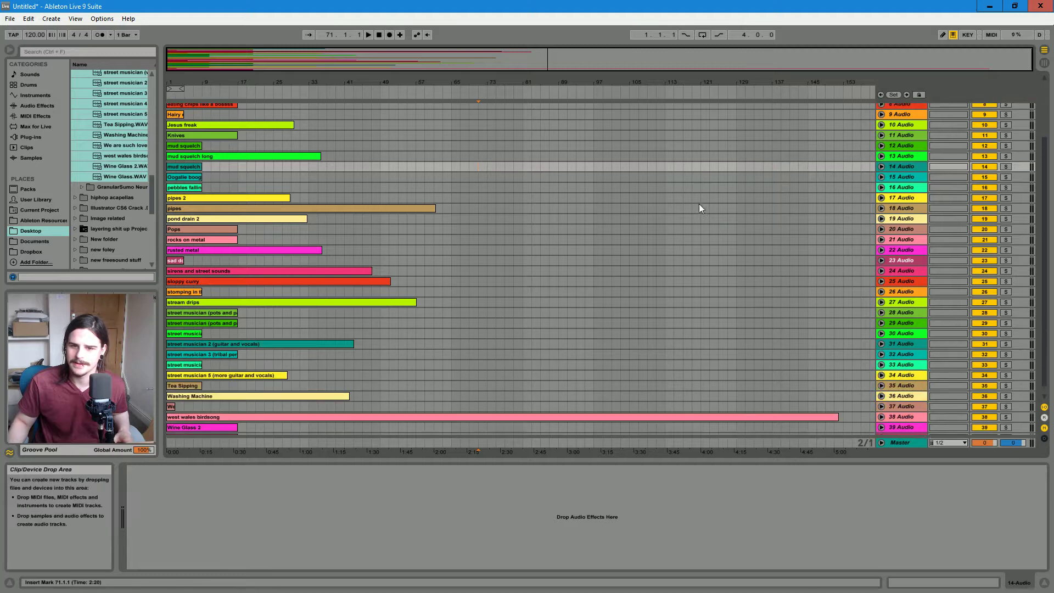
scroll(373, 226, up, 2)
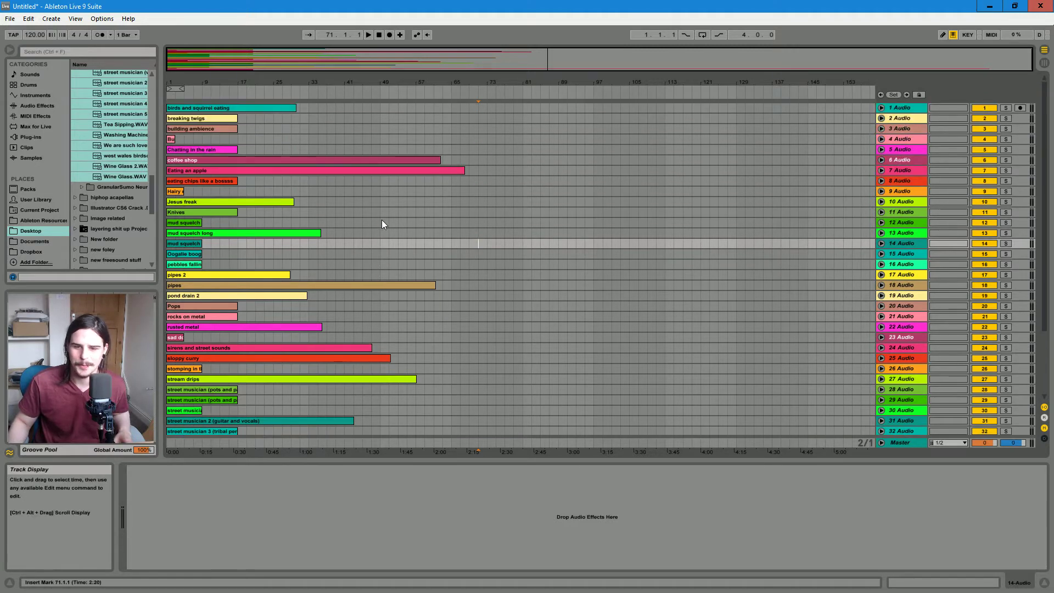
Step: Select the 'birds and squirrel eating' clip on track 1
click(207, 108)
scroll(447, 331, down, 8)
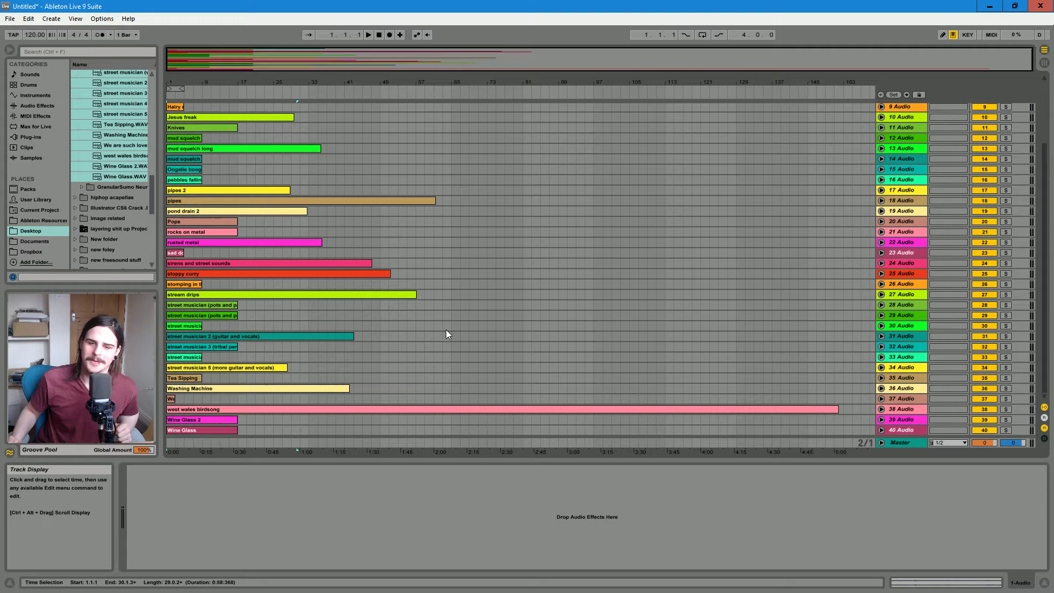
scroll(446, 330, up, 8)
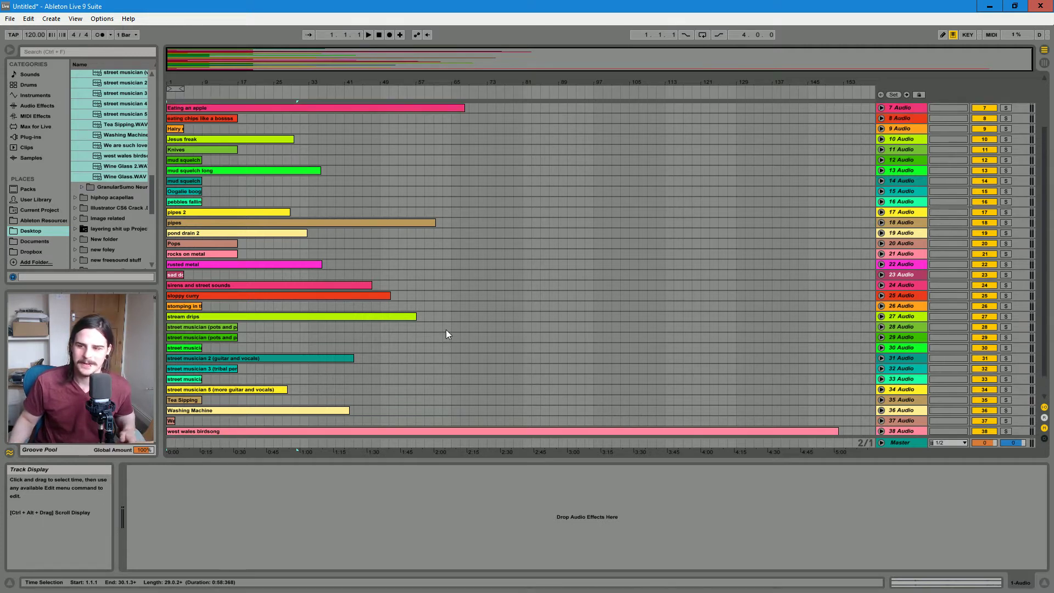
scroll(446, 333, down, 8)
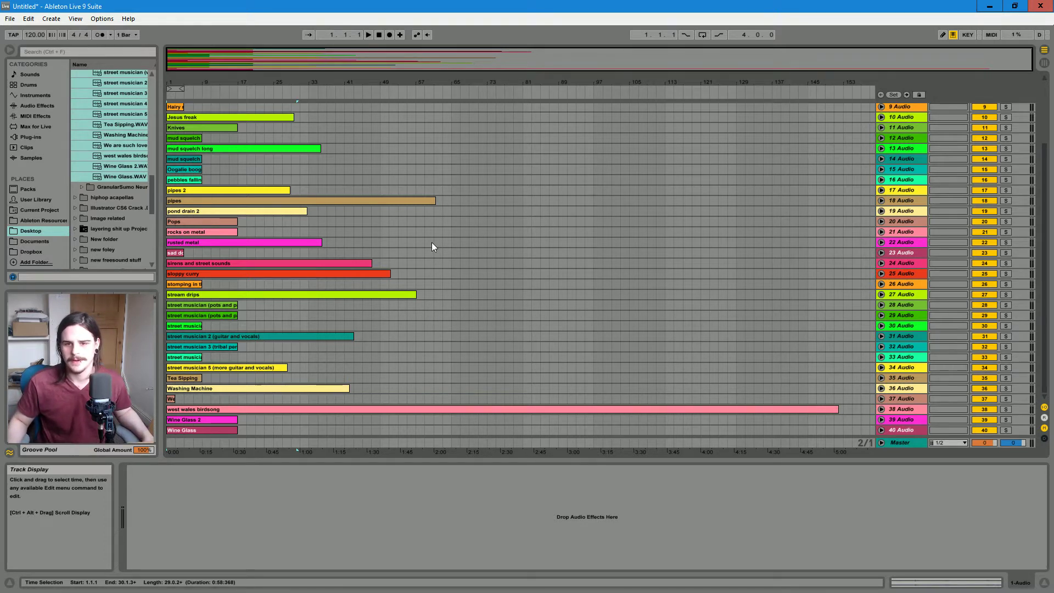
scroll(433, 243, up, 4)
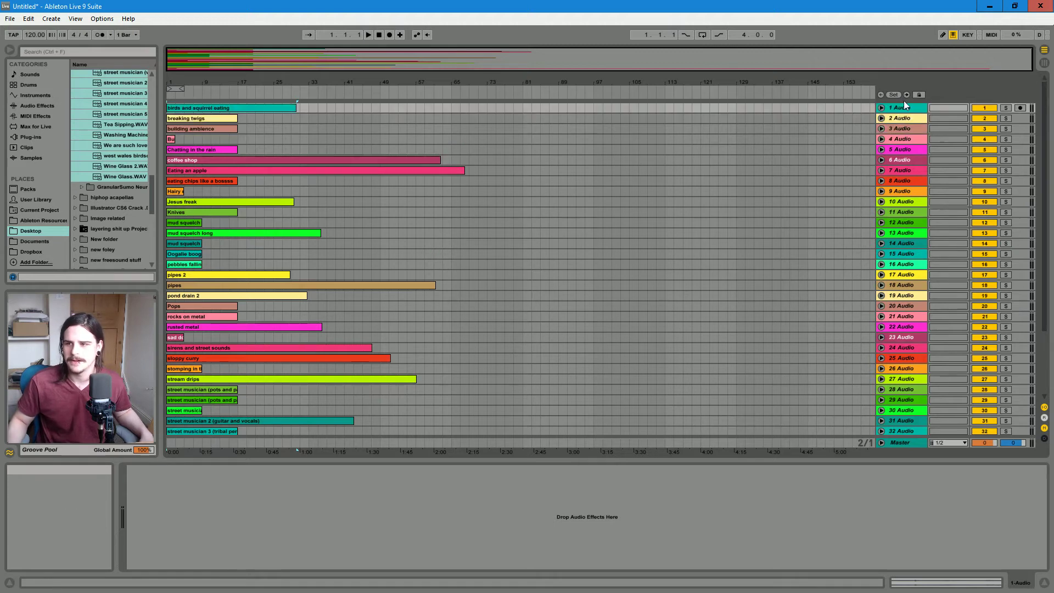
Step: Expand and solo track 1, then play it from bar 7 and again from bar 19
click(881, 108)
click(1006, 108)
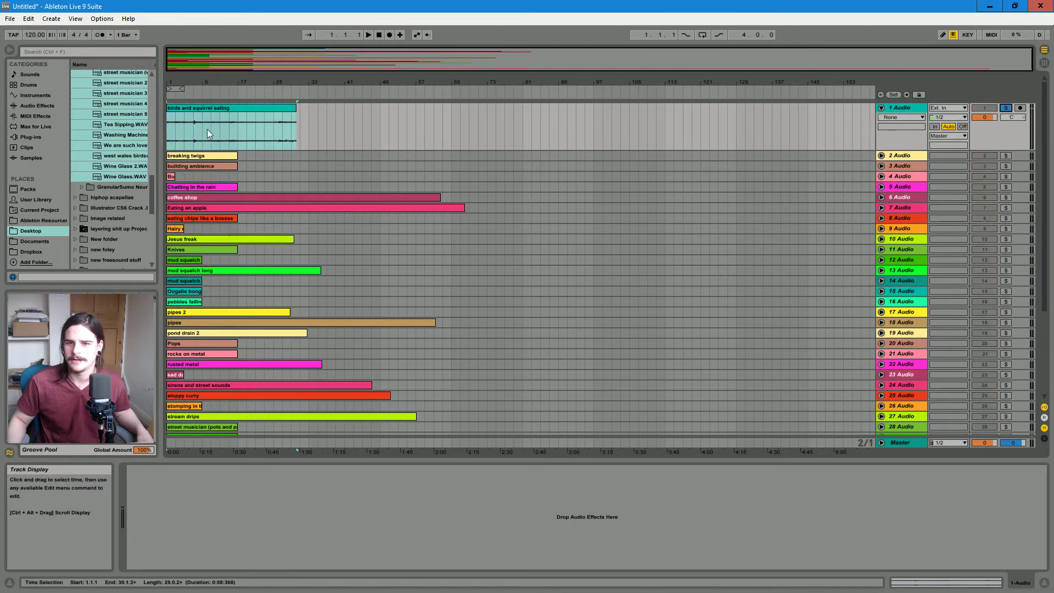
click(193, 128)
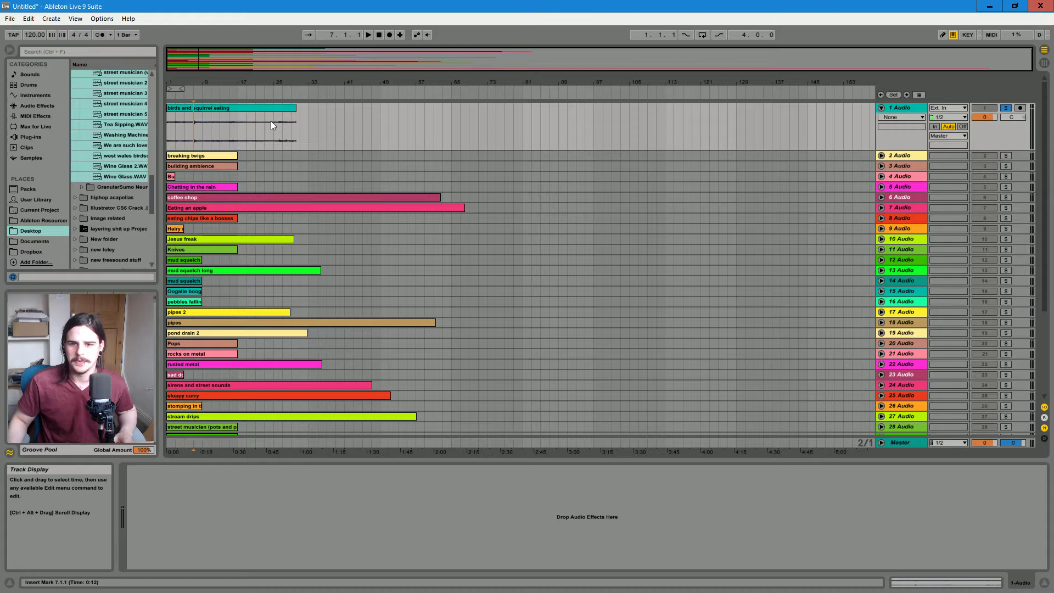
key(space)
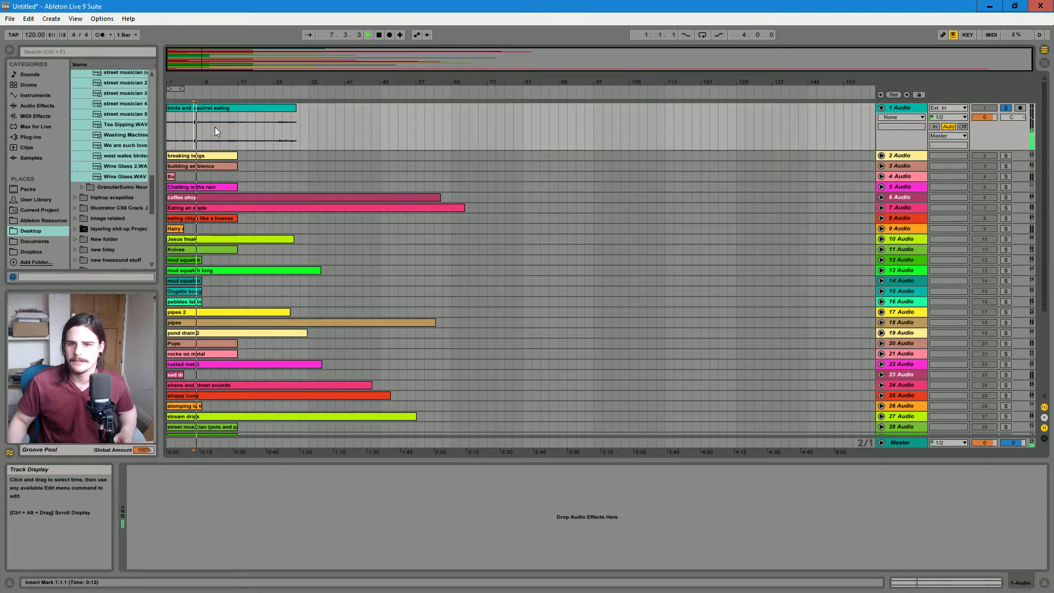
click(247, 136)
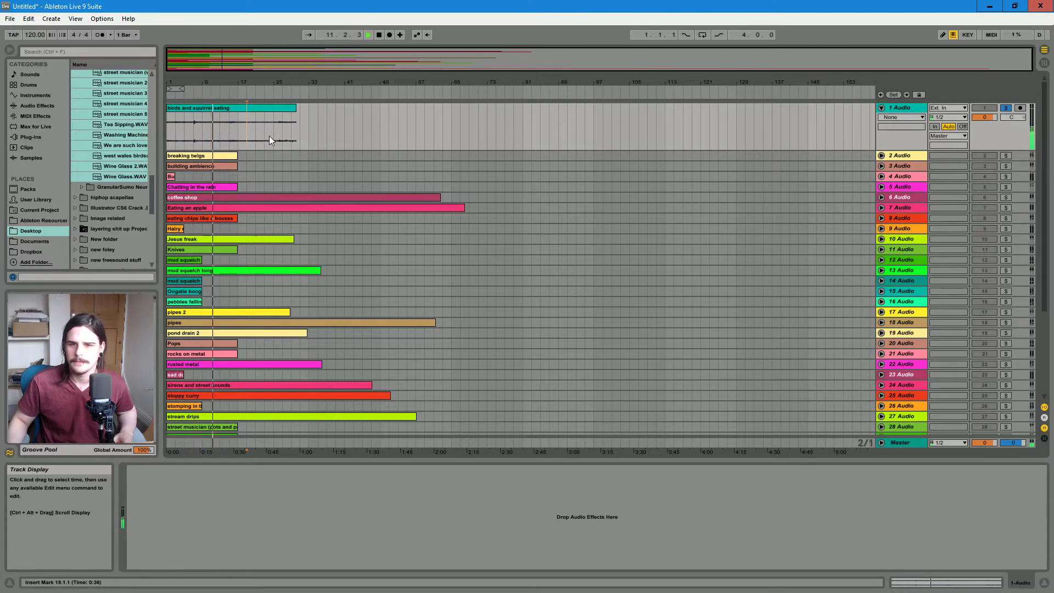
key(space)
key(space)
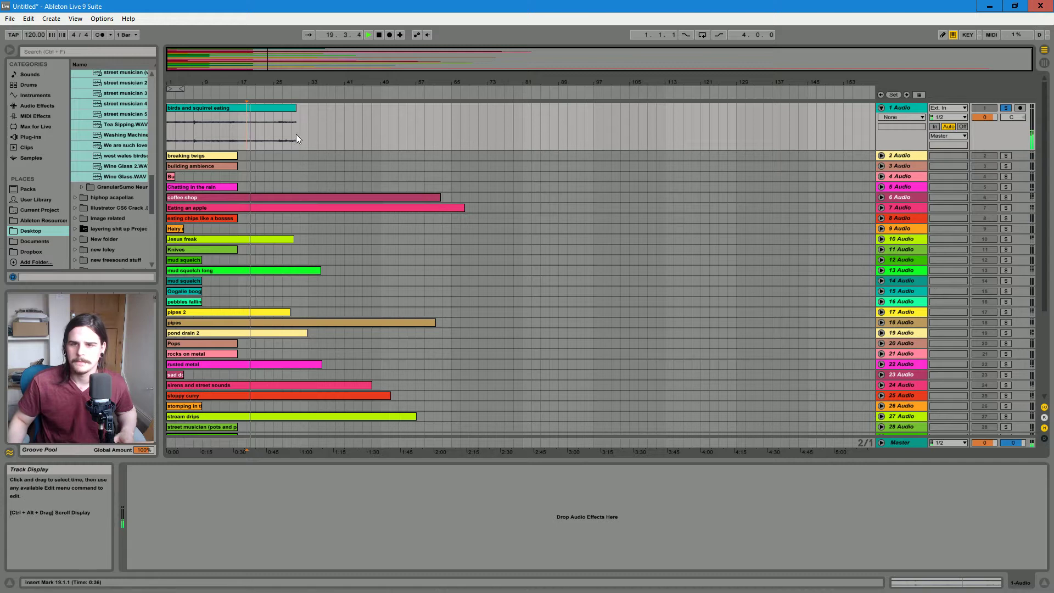
Step: Play the soloed clip from bar 24, then unsolo track 1 and stop playback
click(276, 133)
key(space)
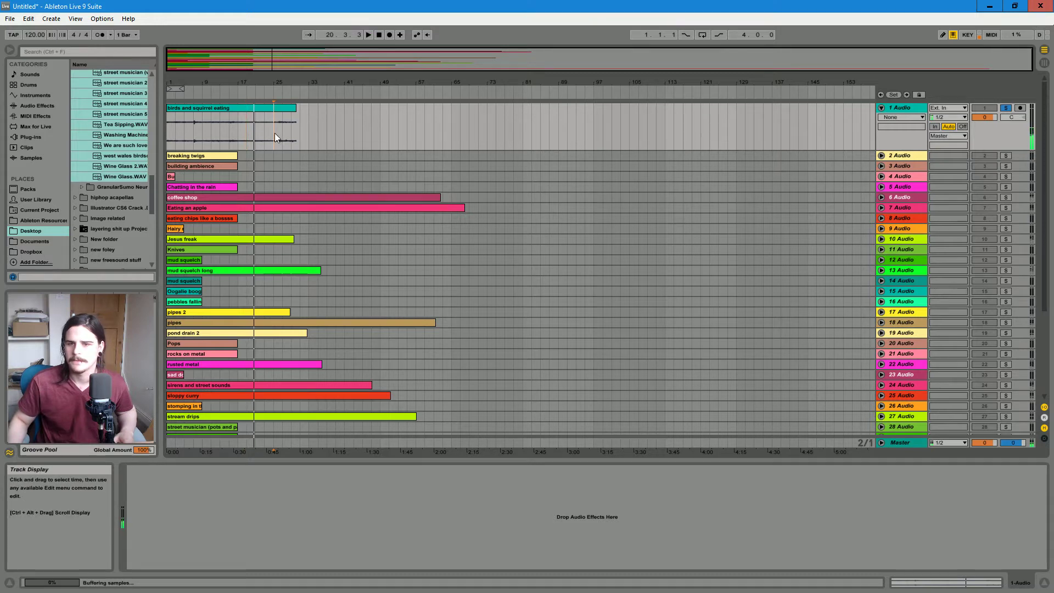
key(space)
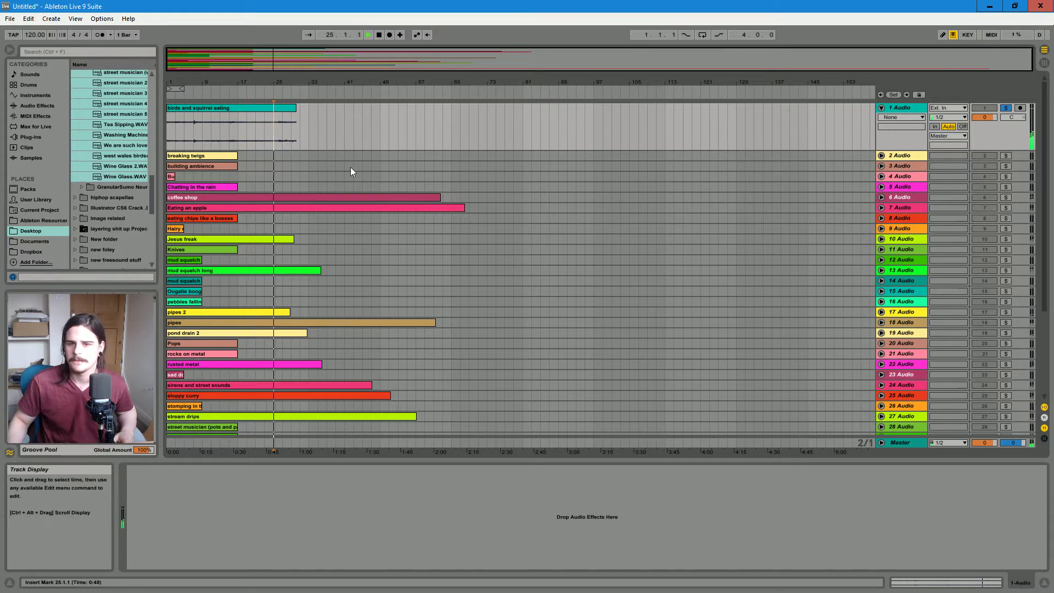
click(1006, 108)
key(space)
scroll(114, 173, down, 1)
Step: Unfold and solo track 3, play 'building ambience' from bar 3, then unsolo and fold it
click(204, 163)
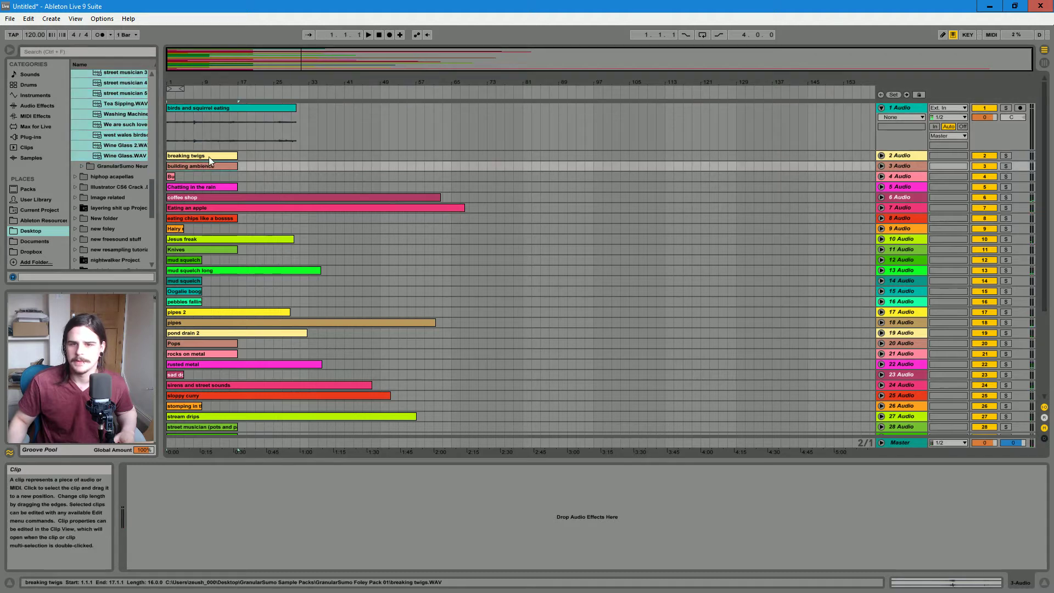
click(881, 166)
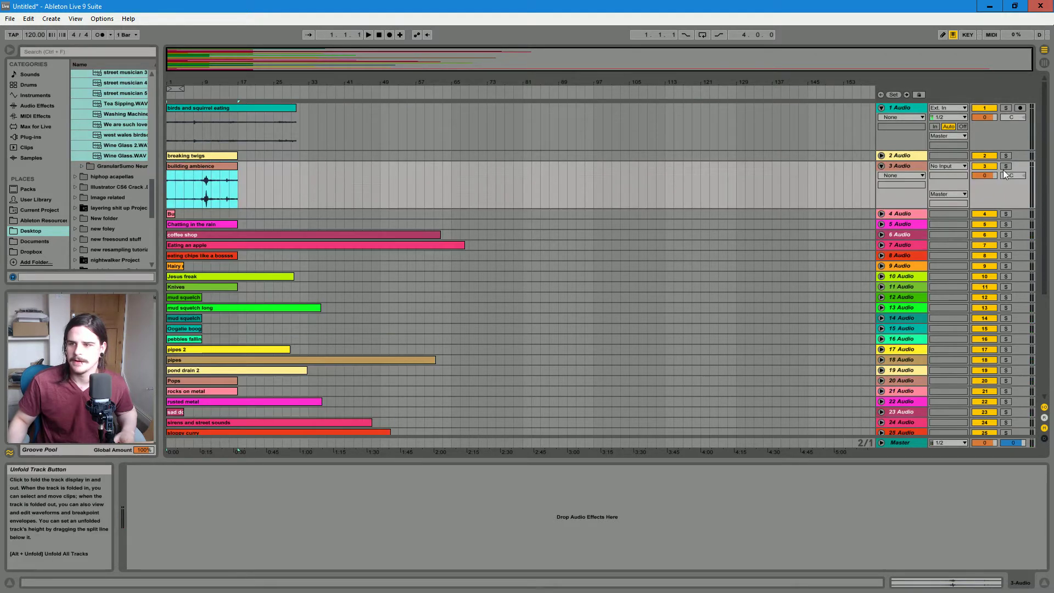
click(1006, 166)
click(174, 185)
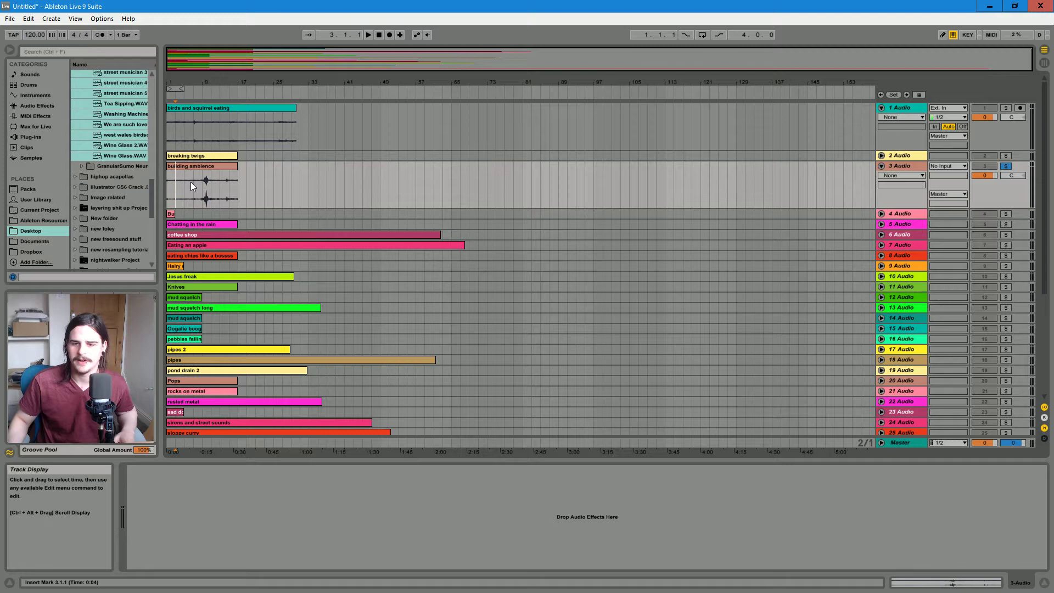
drag(181, 60, 182, 182)
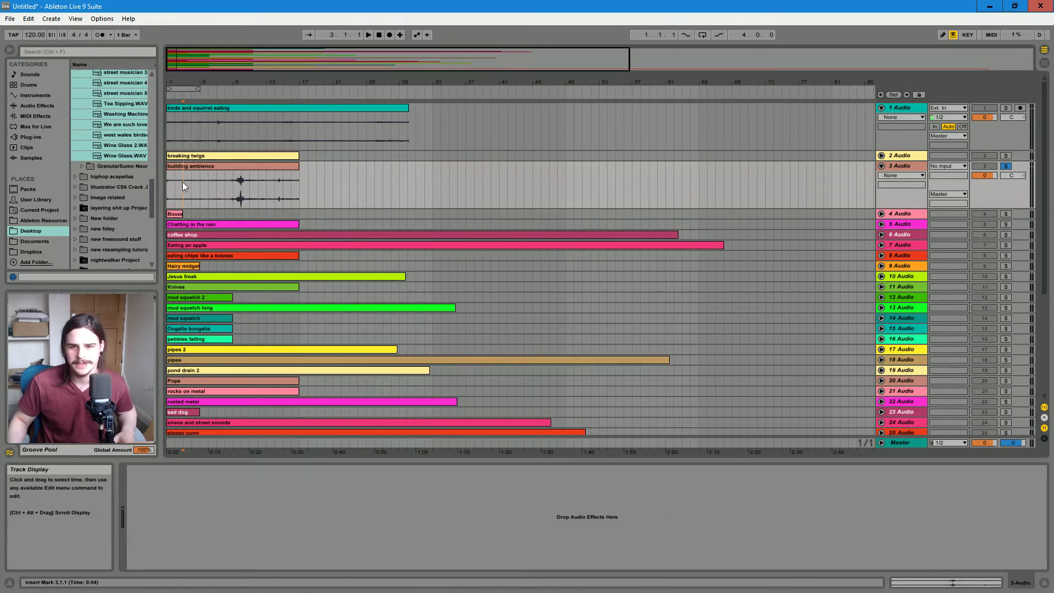
key(space)
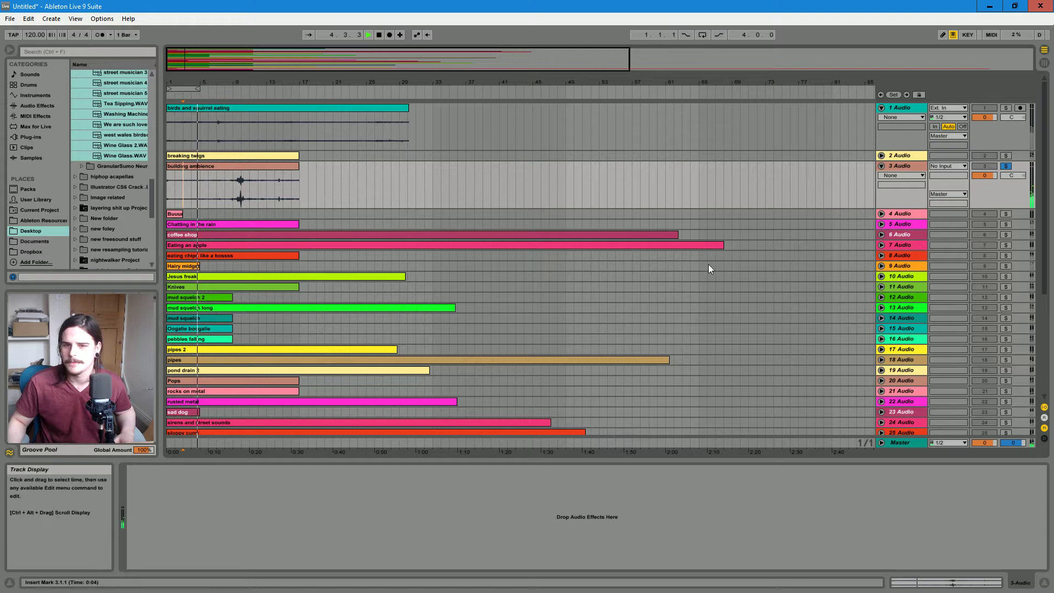
key(space)
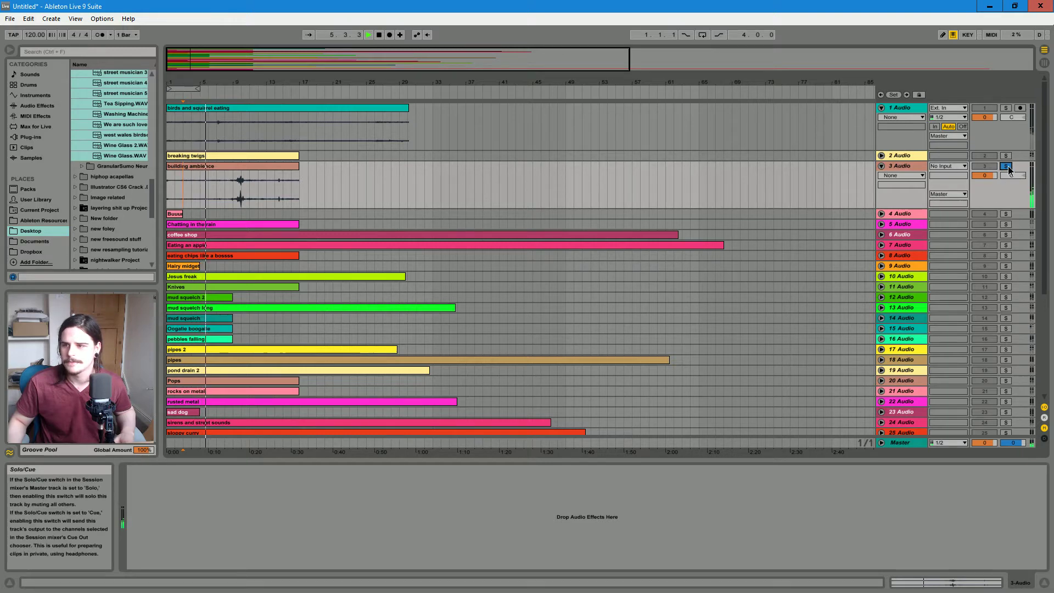
click(1008, 166)
click(882, 166)
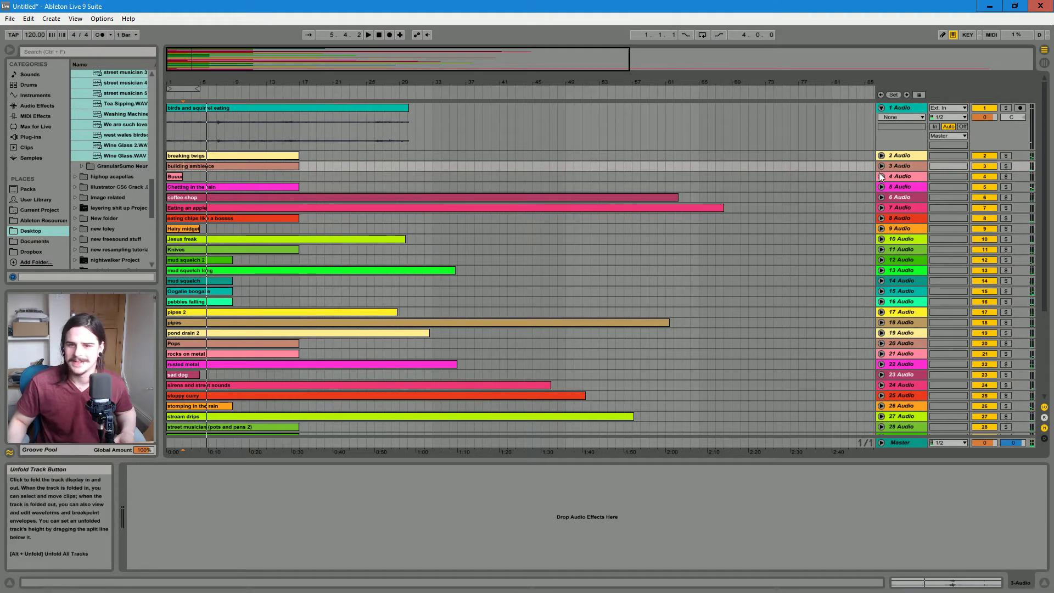
Step: Unfold track 4, play the 'Buuurp' clip soloed, unsolo it, and fold track 1
click(881, 174)
click(881, 173)
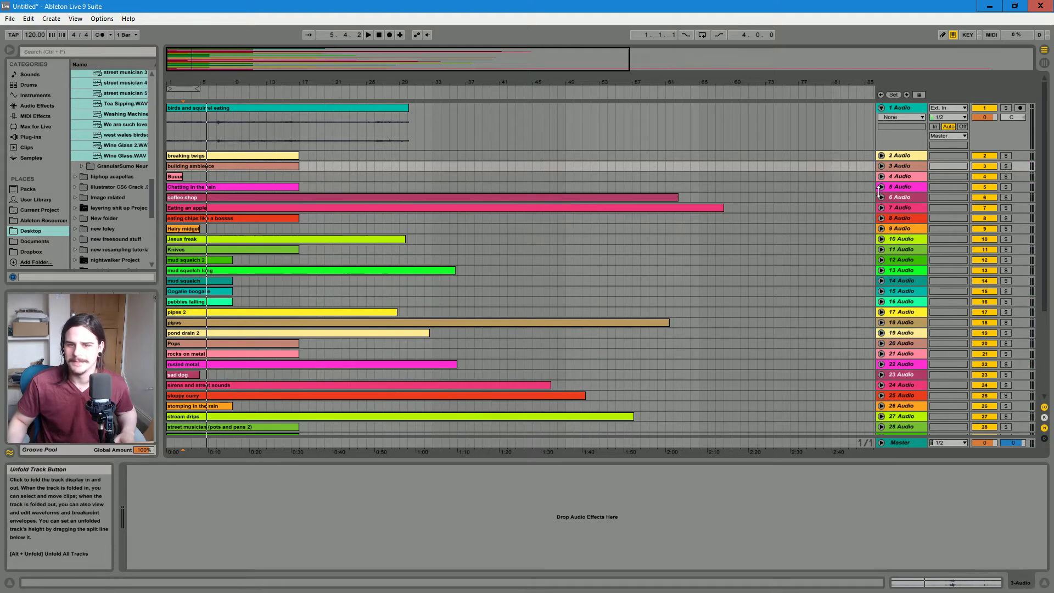
click(881, 176)
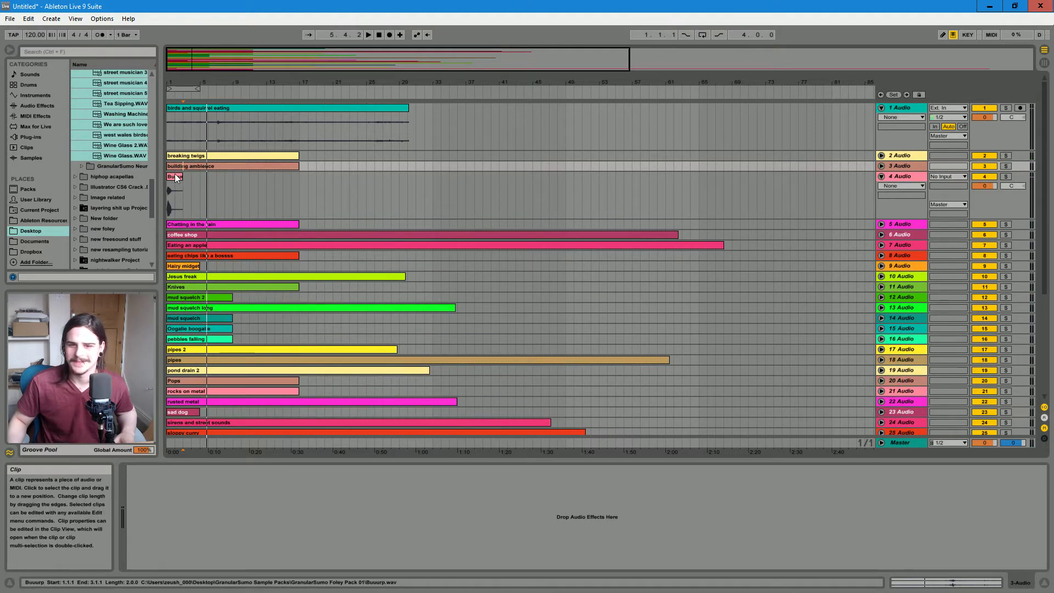
click(175, 174)
click(1006, 176)
key(space)
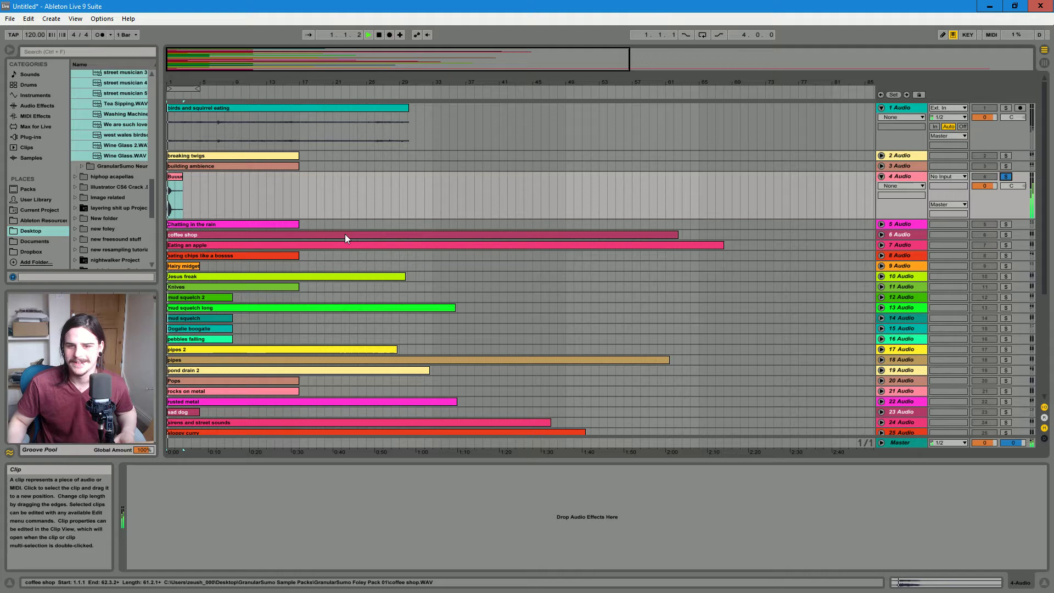
key(space)
click(1005, 177)
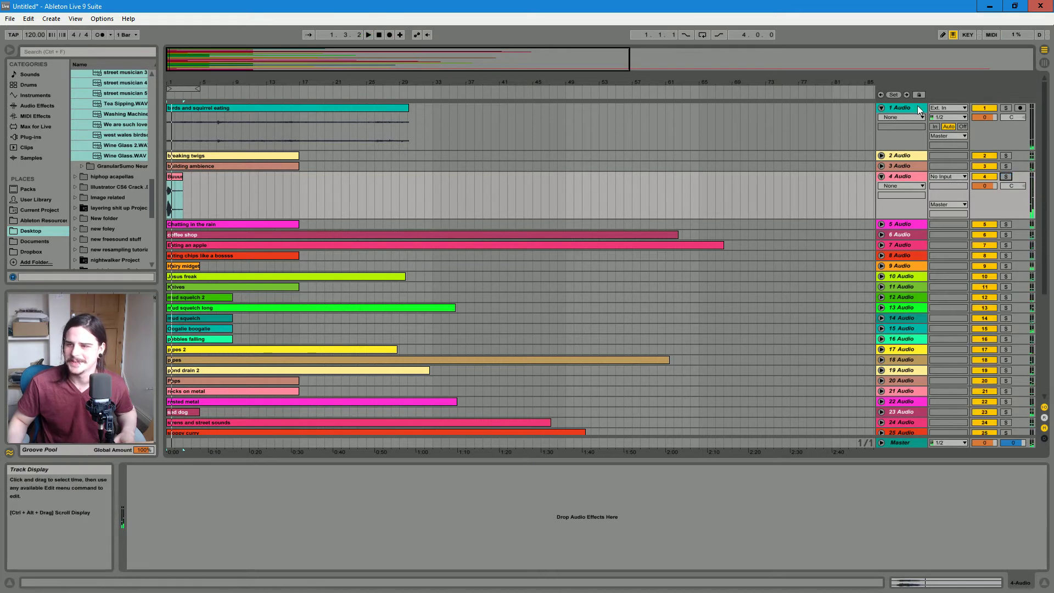
click(881, 109)
Step: Solo the Knives track, play it from the song start, then unsolo it
scroll(200, 235, down, 1)
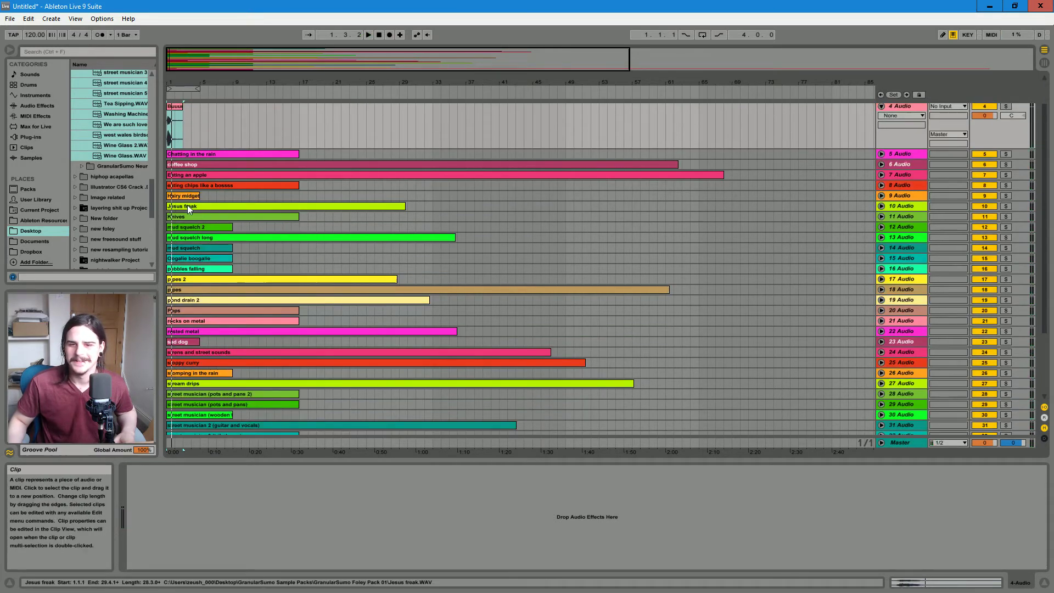
click(301, 217)
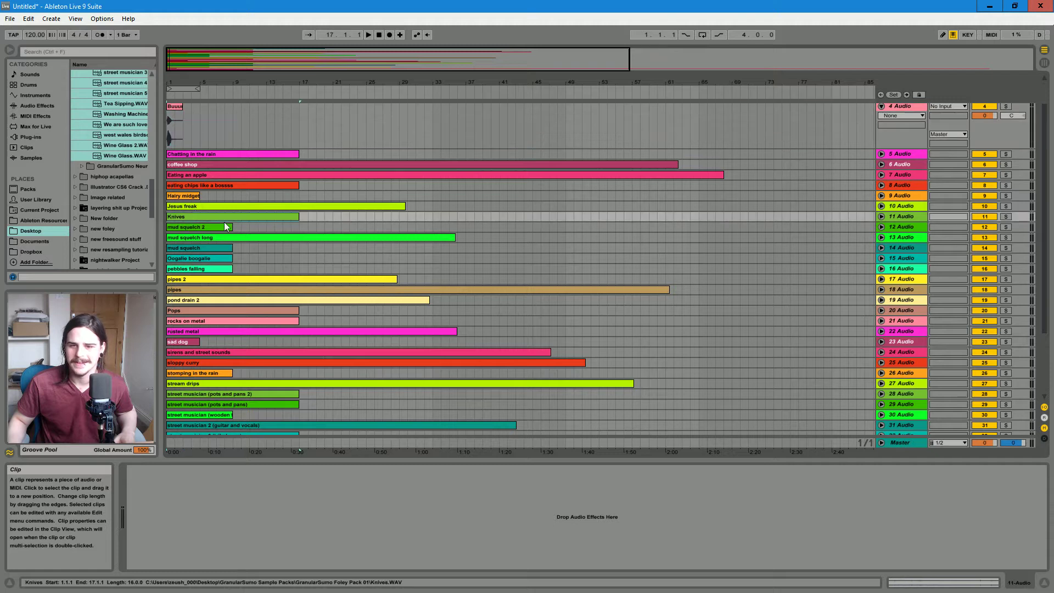
click(1006, 216)
key(shift+Home)
key(space)
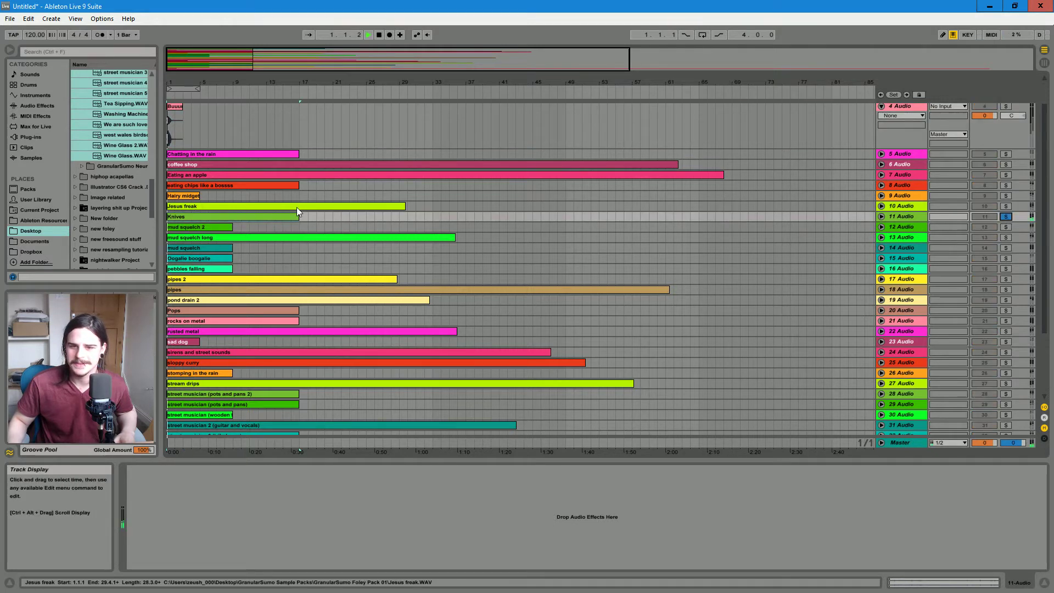
key(minus)
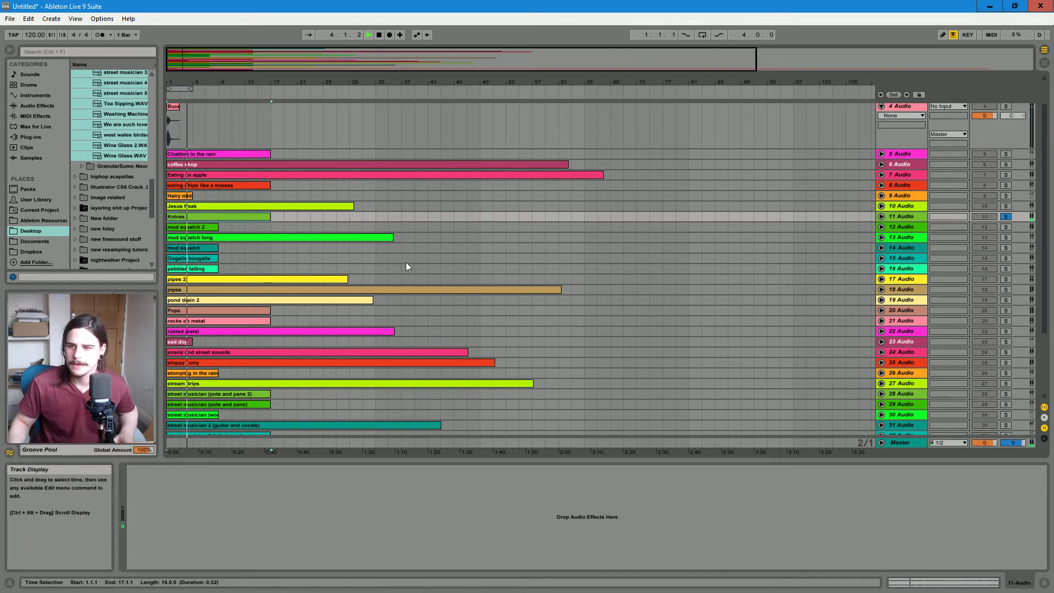
key(space)
click(1005, 216)
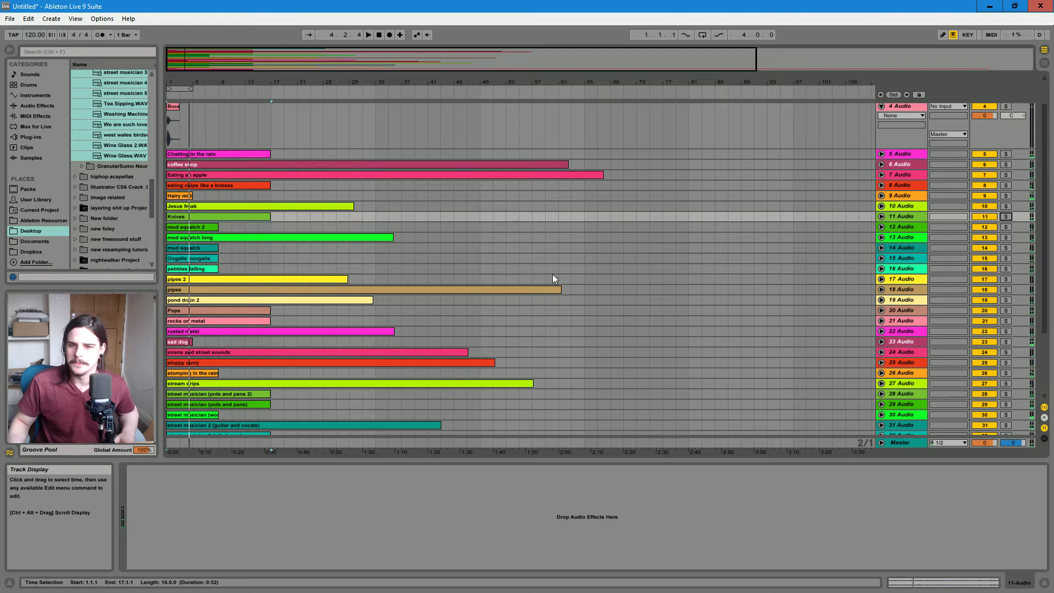
Step: Solo the mud squelch track, play it zoomed in on the first bars, then unsolo it
click(1005, 248)
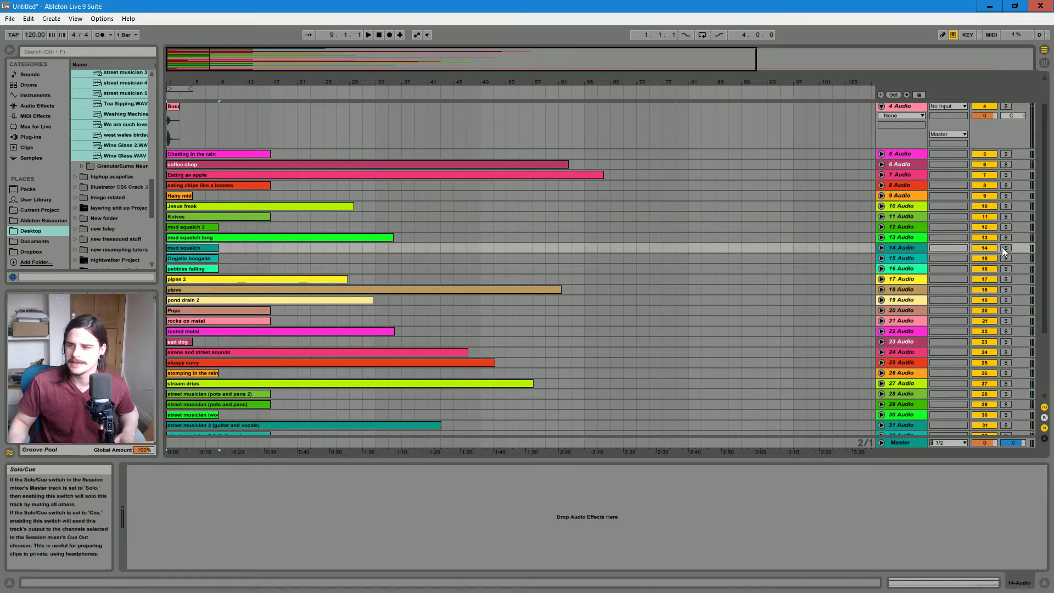
key(space)
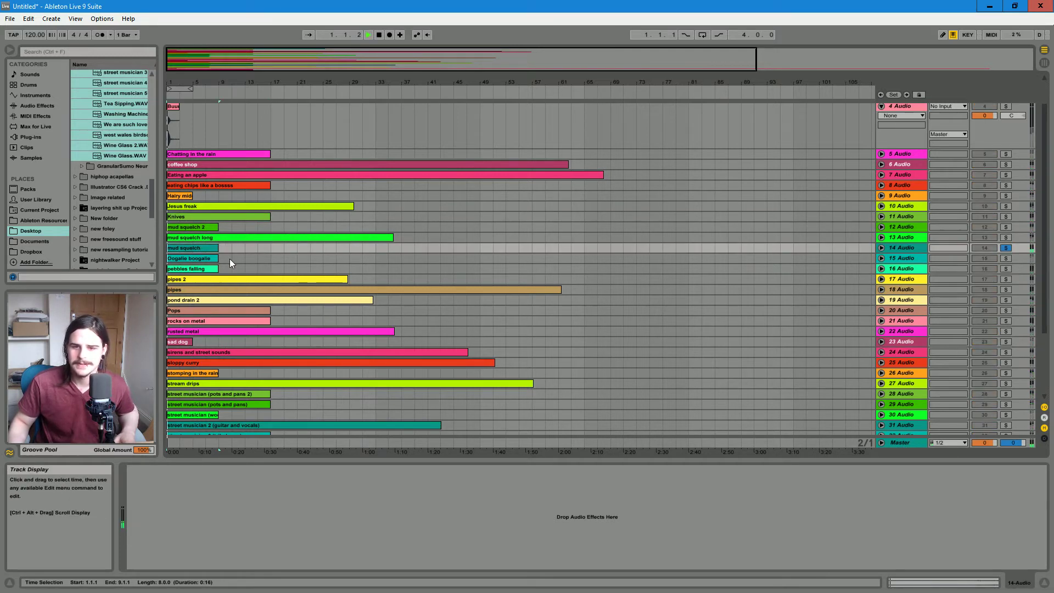
drag(225, 58, 252, 120)
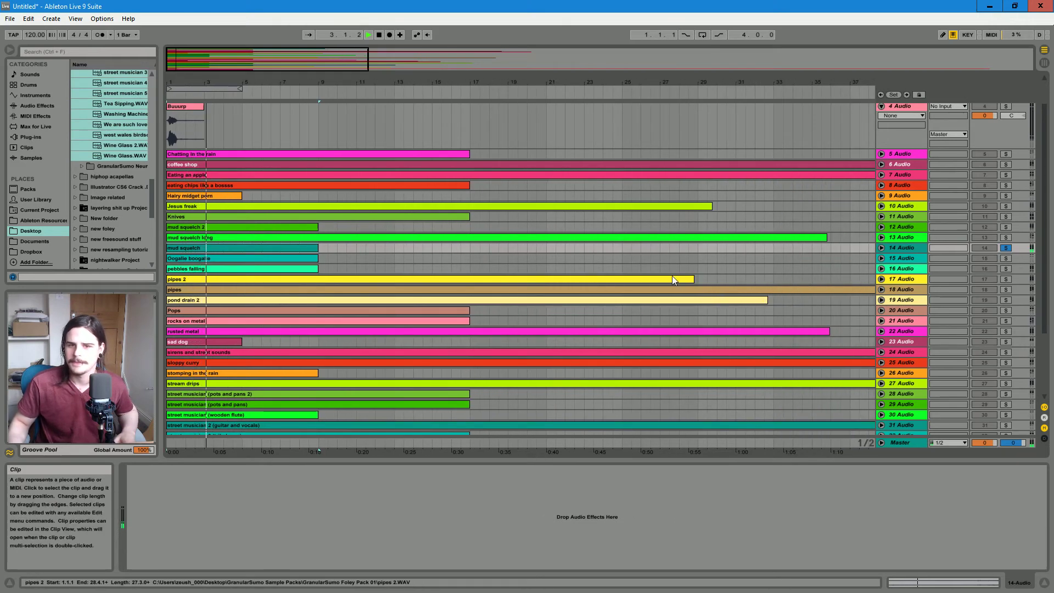
key(space)
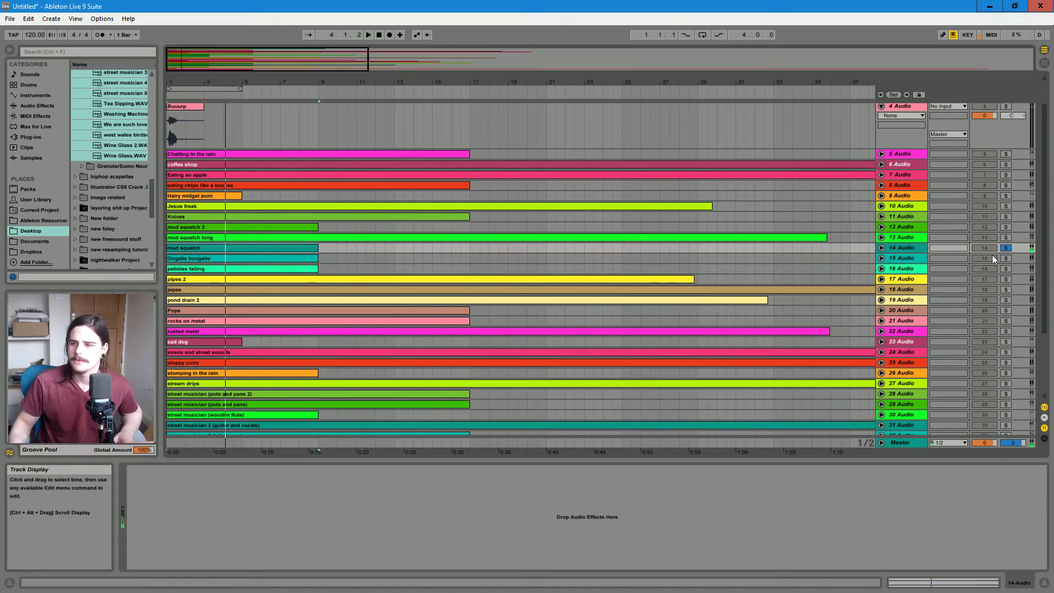
click(1006, 248)
Step: Expand and solo track 22's 'rusted metal', play it jumping to bars 5.3 and 7, then unsolo and fold
scroll(476, 200, down, 5)
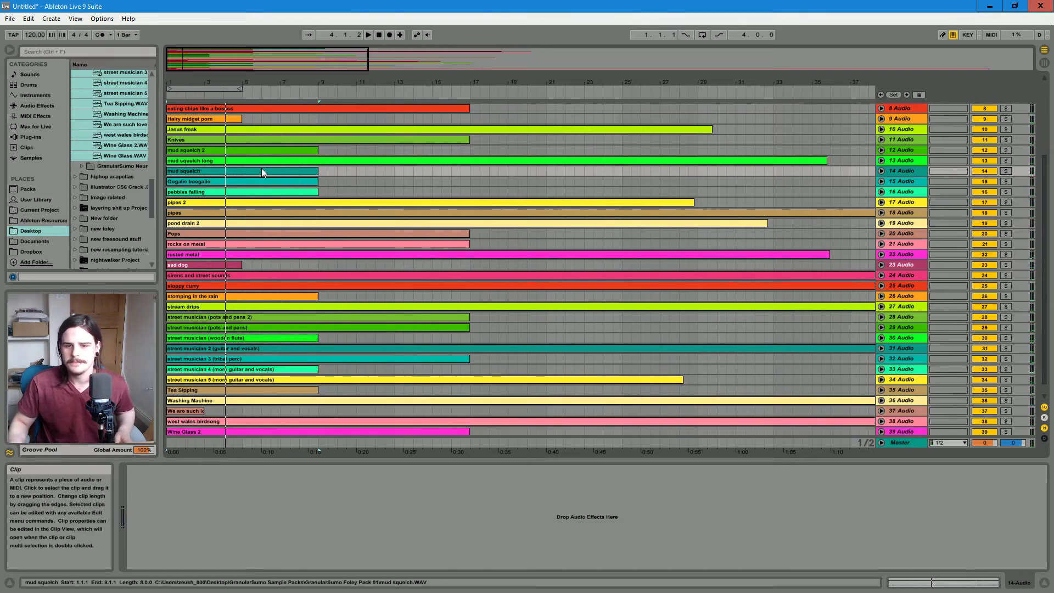
scroll(250, 164, down, 1)
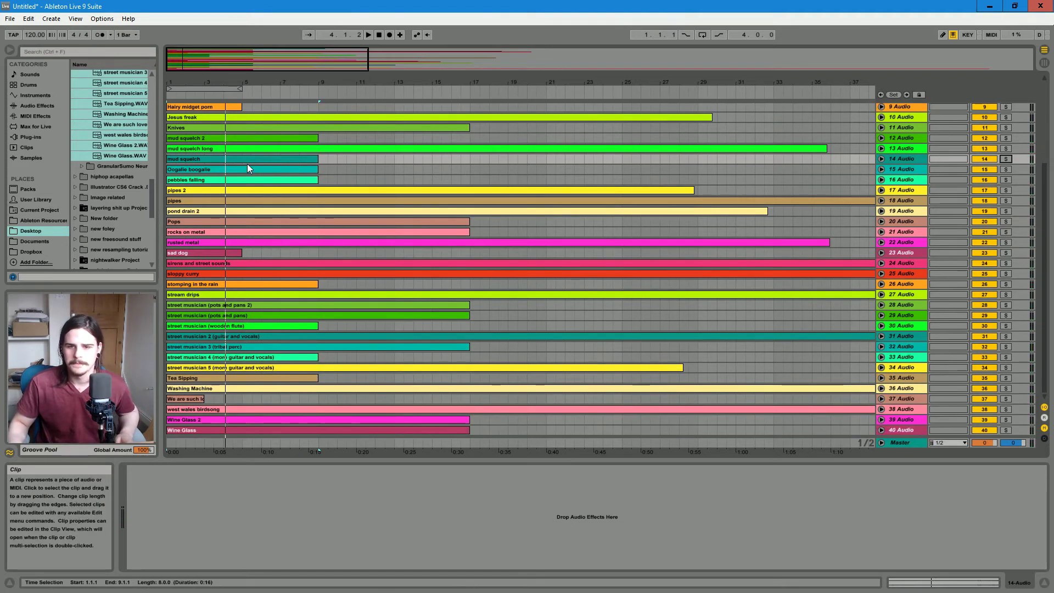
click(881, 242)
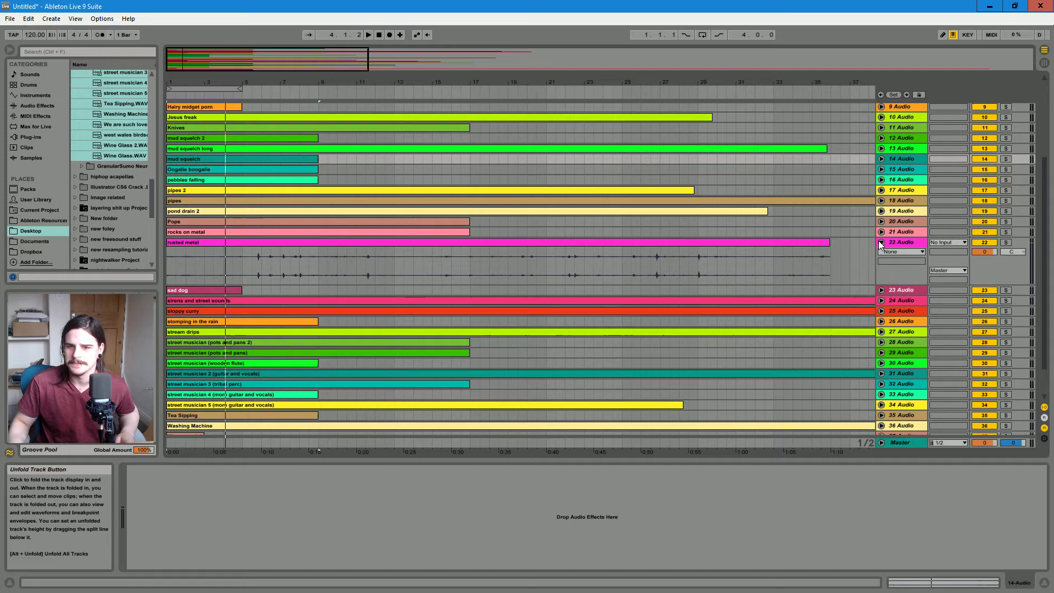
click(172, 263)
click(1006, 243)
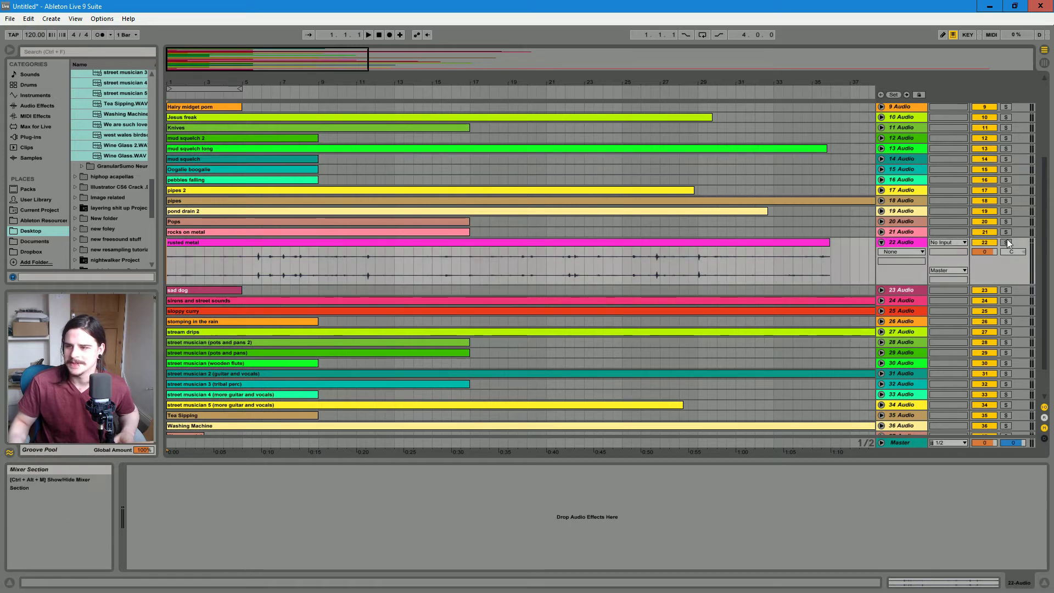
key(space)
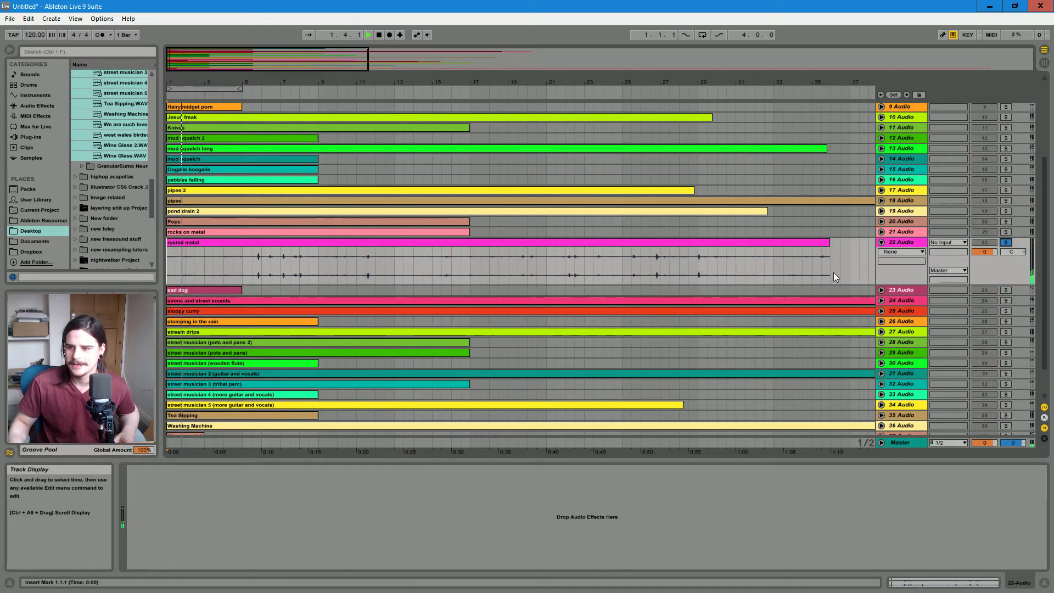
click(257, 263)
click(281, 265)
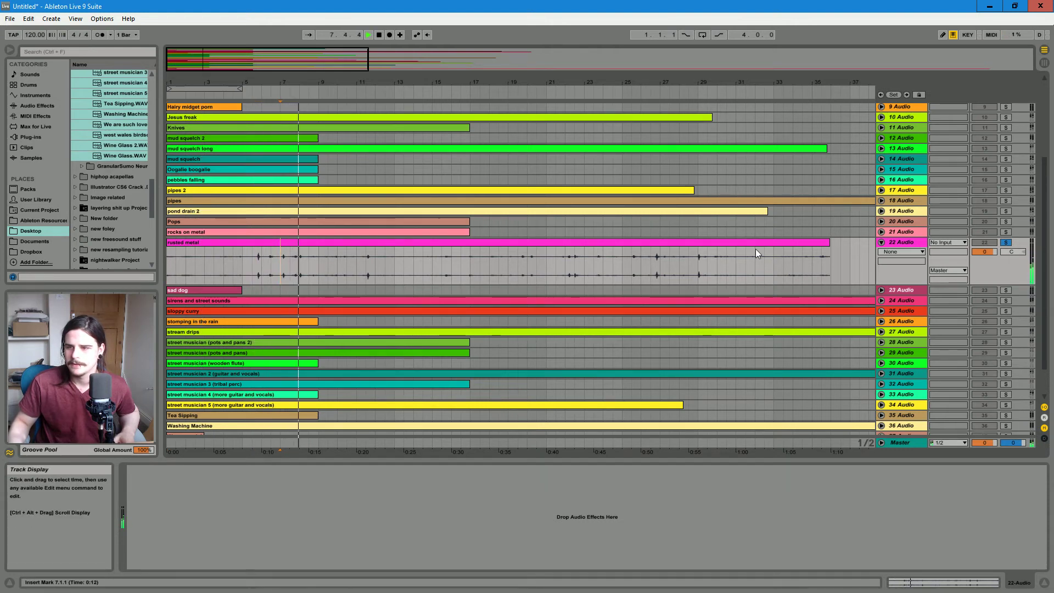
key(space)
click(1006, 243)
click(881, 242)
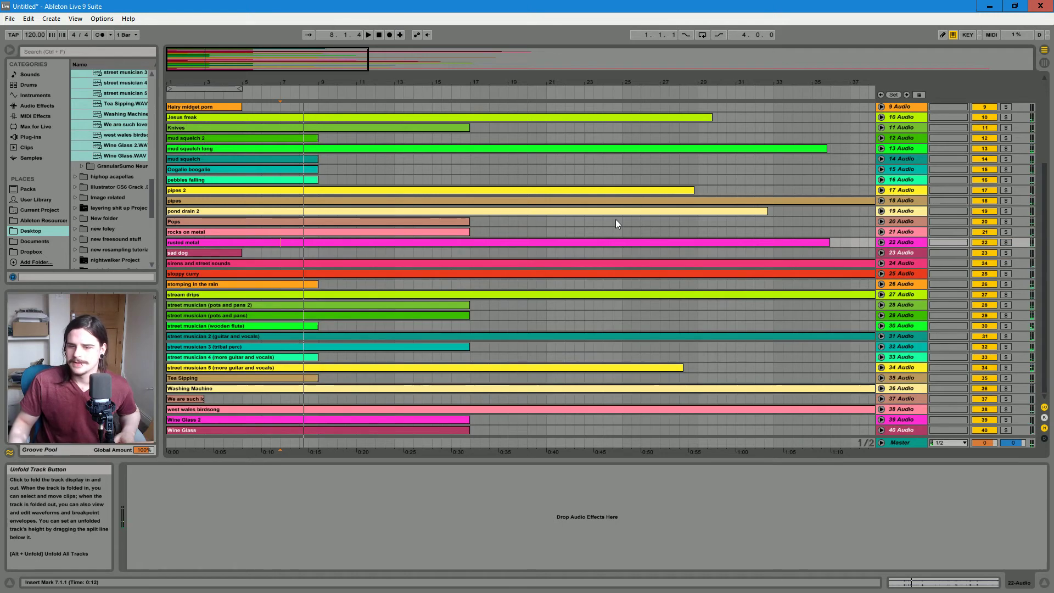
Step: Fold the expanded track 4, then scroll through the track list to check heights
scroll(404, 230, up, 5)
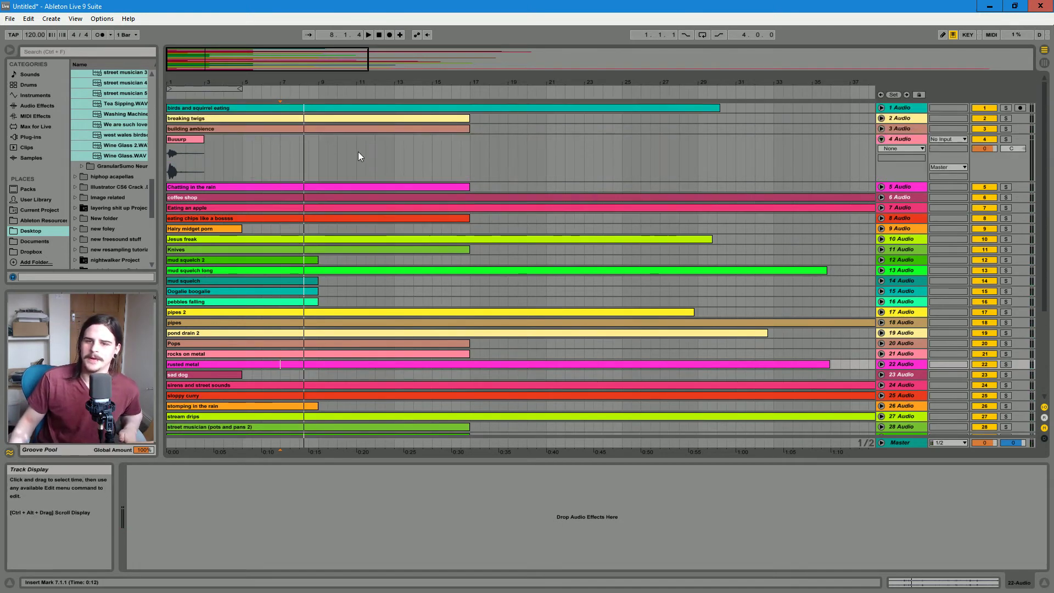
click(881, 140)
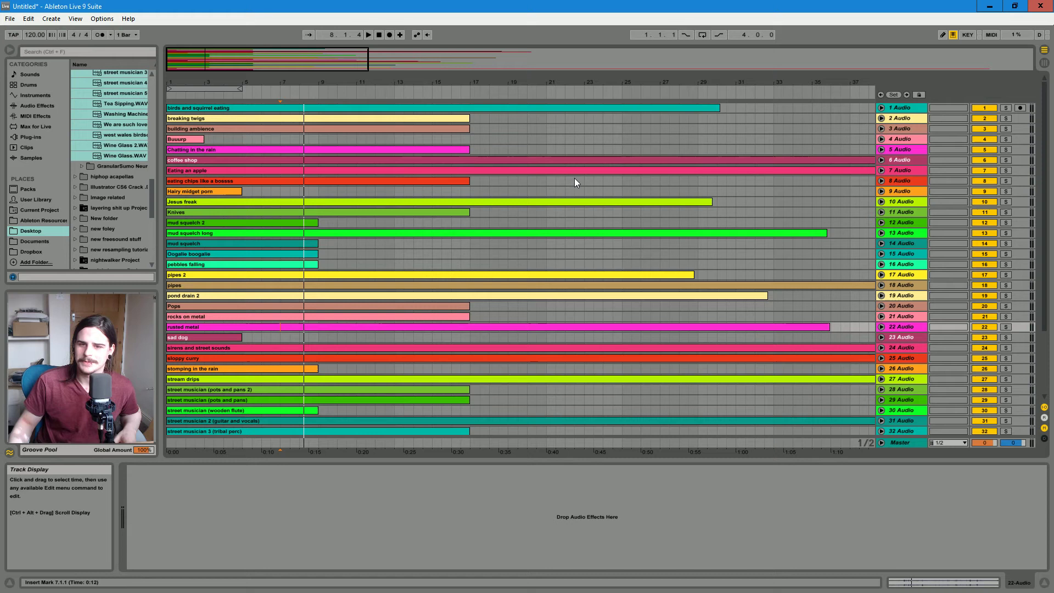
scroll(575, 181, down, 5)
scroll(575, 179, up, 5)
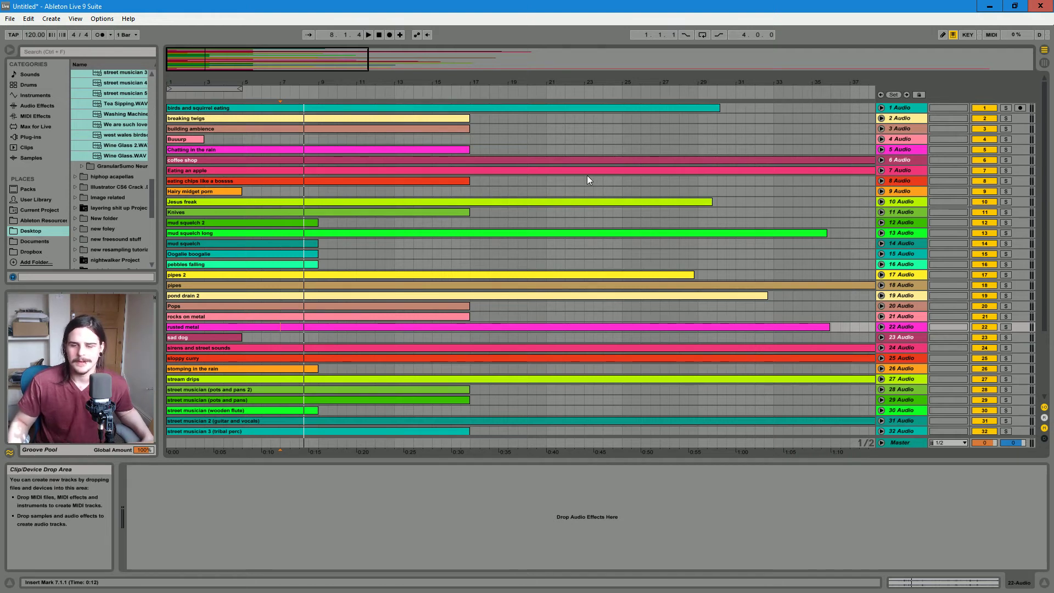
scroll(587, 176, down, 4)
scroll(588, 177, up, 4)
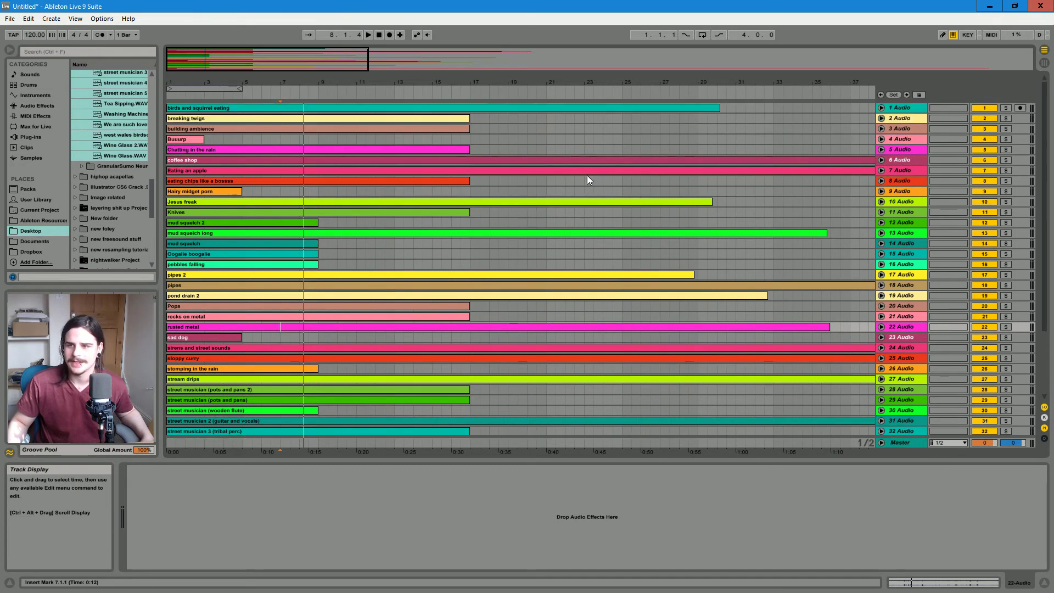
scroll(576, 210, down, 5)
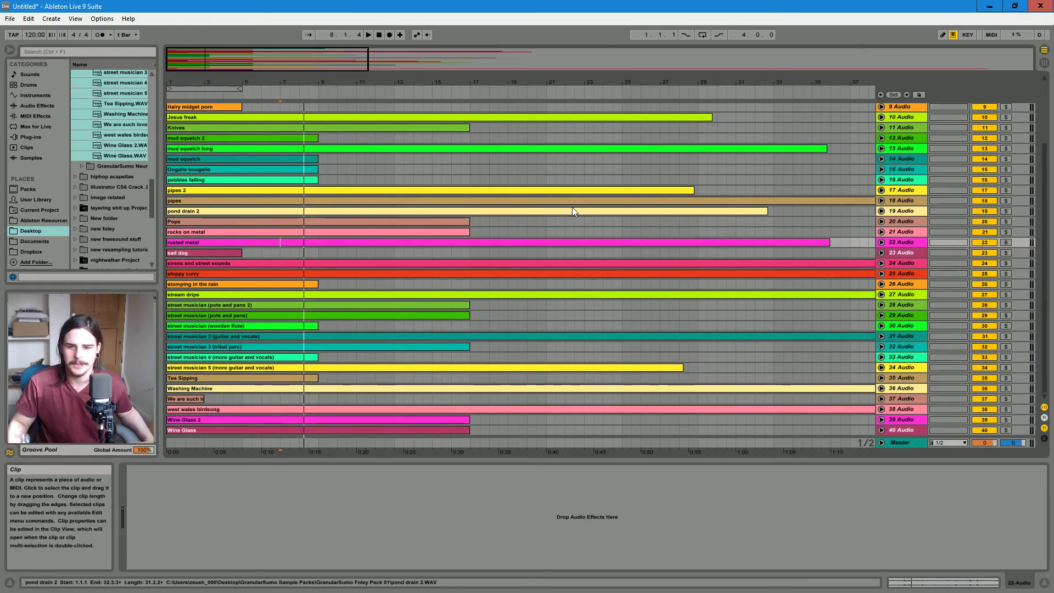
scroll(572, 206, up, 5)
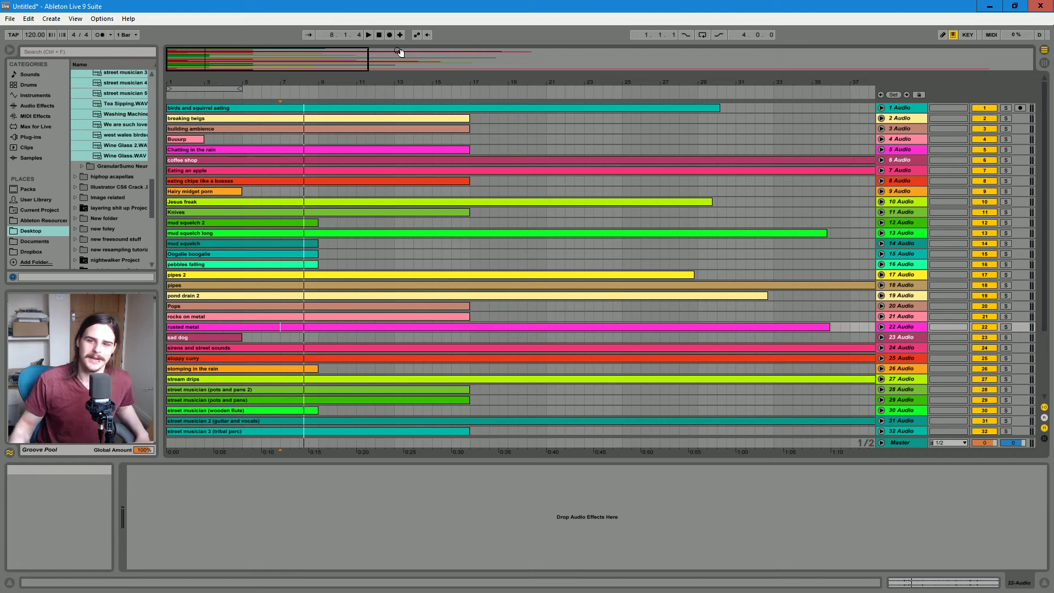
Step: Zoom out via the overview bar to show every clip's full length, then review all 40 tracks
mouse_move(607, 83)
mouse_down()
mouse_move(431, 72)
mouse_move(543, 65)
mouse_up()
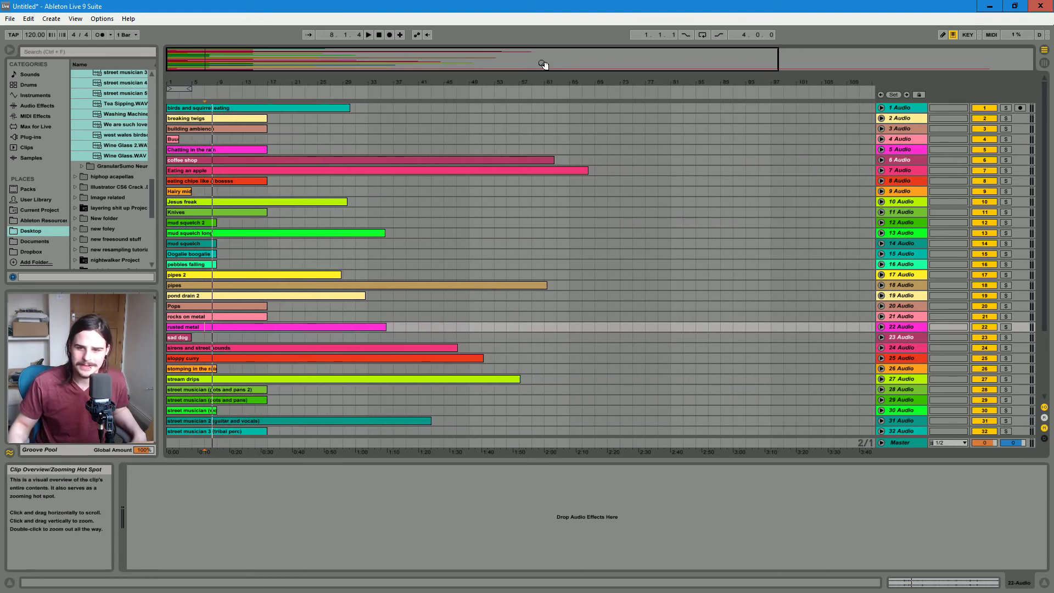
scroll(535, 187, down, 4)
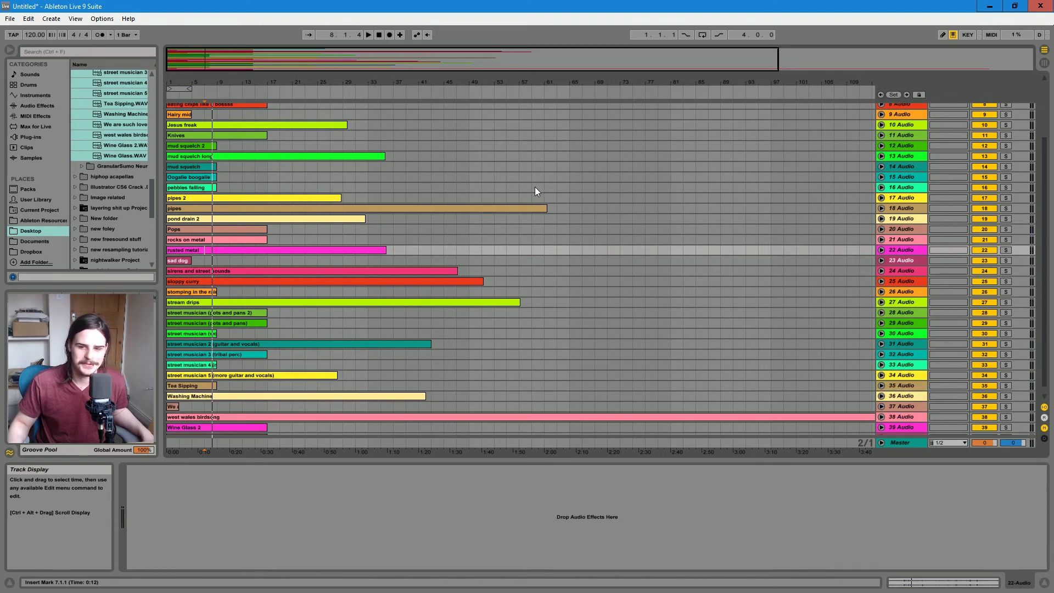
scroll(532, 196, down, 1)
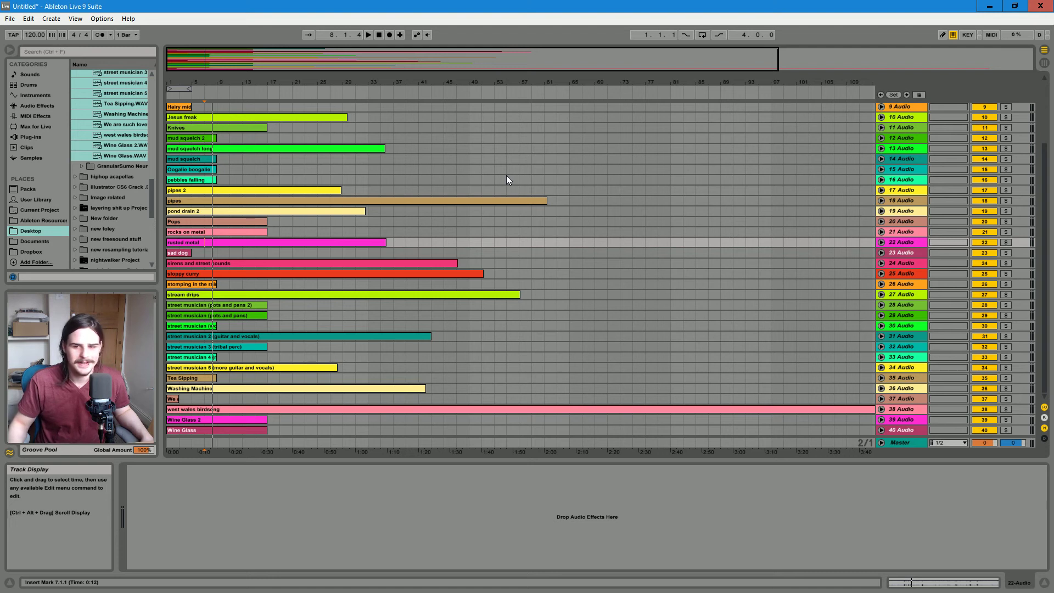
scroll(542, 184, up, 4)
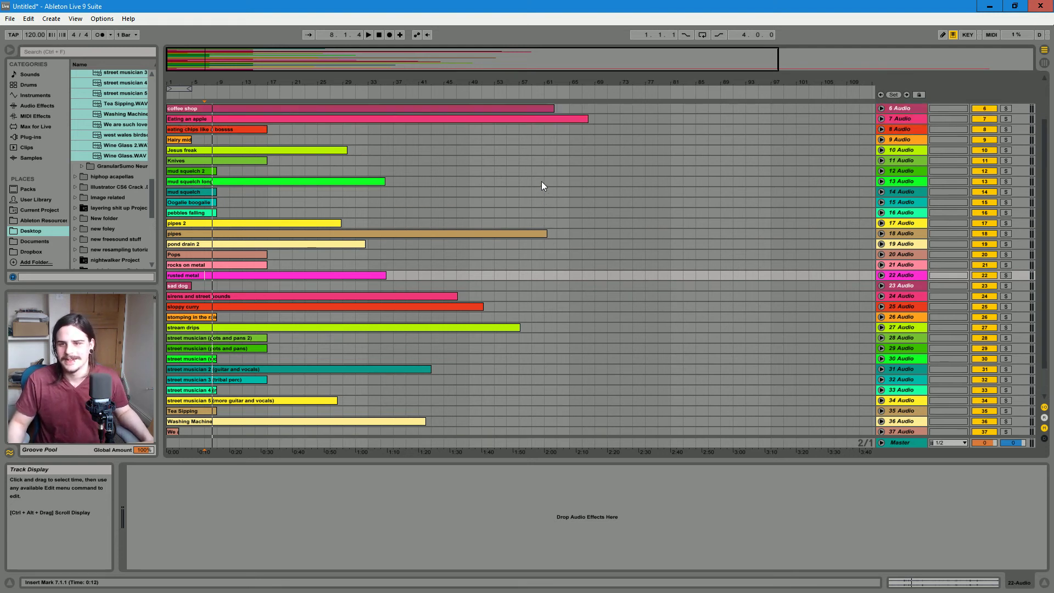
scroll(541, 181, down, 4)
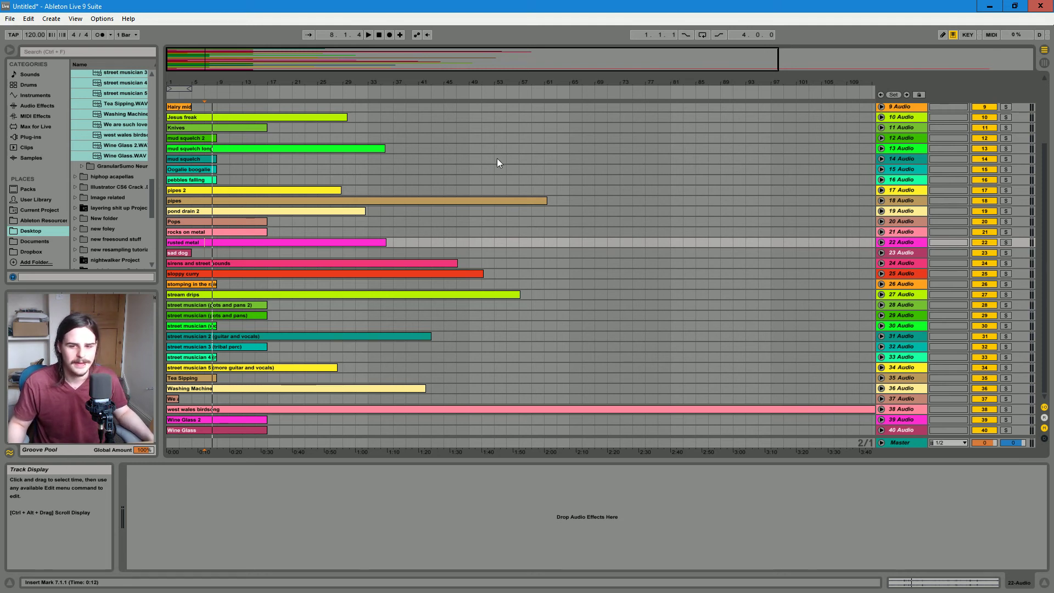
scroll(497, 167, up, 4)
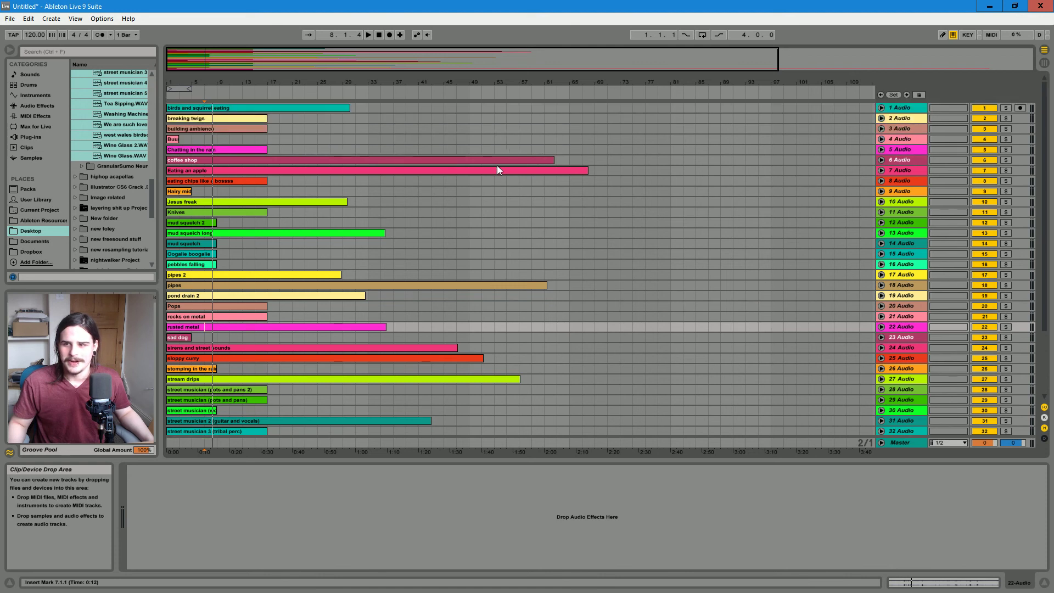
scroll(497, 166, down, 4)
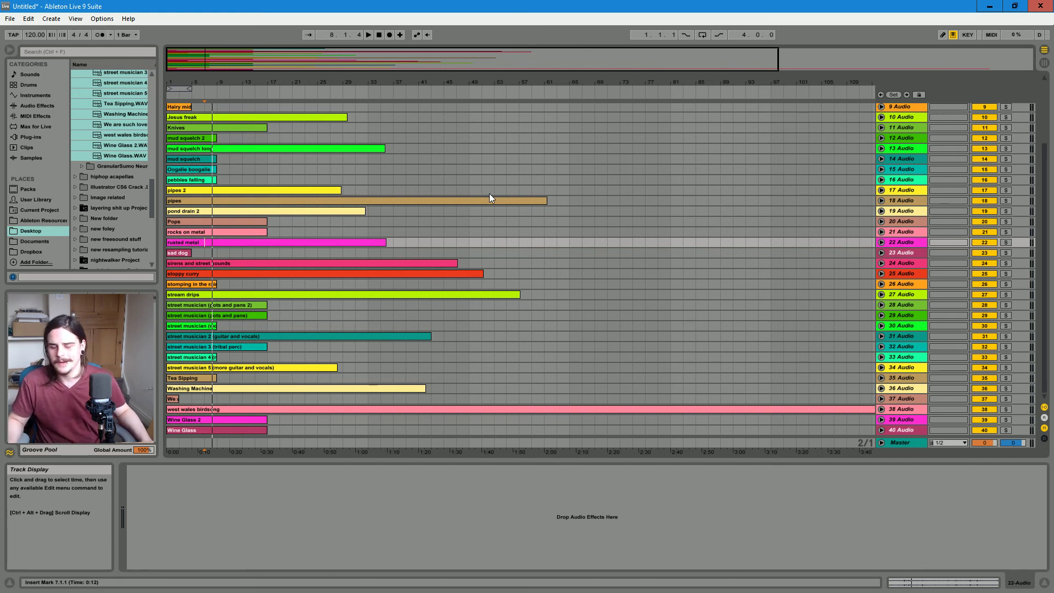
scroll(534, 236, up, 3)
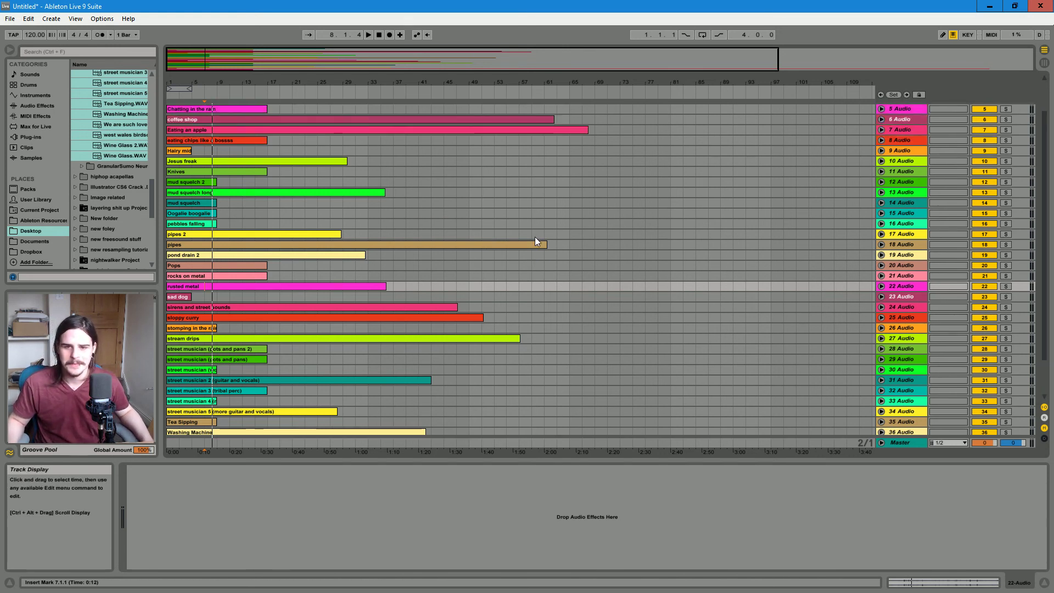
scroll(536, 240, up, 2)
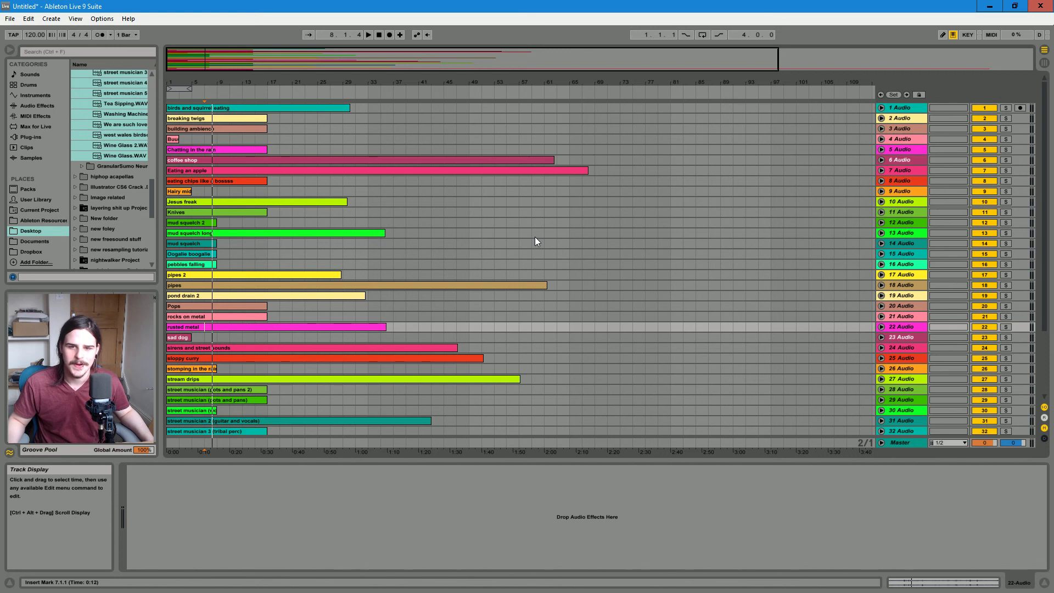